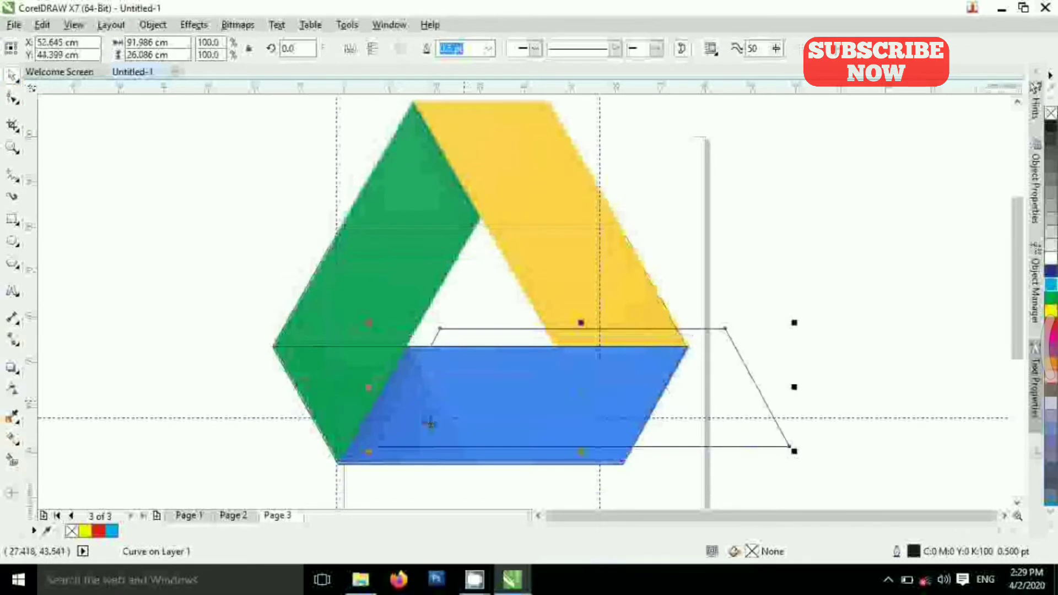
left_click_drag(374, 447, 337, 463)
left_click(531, 401)
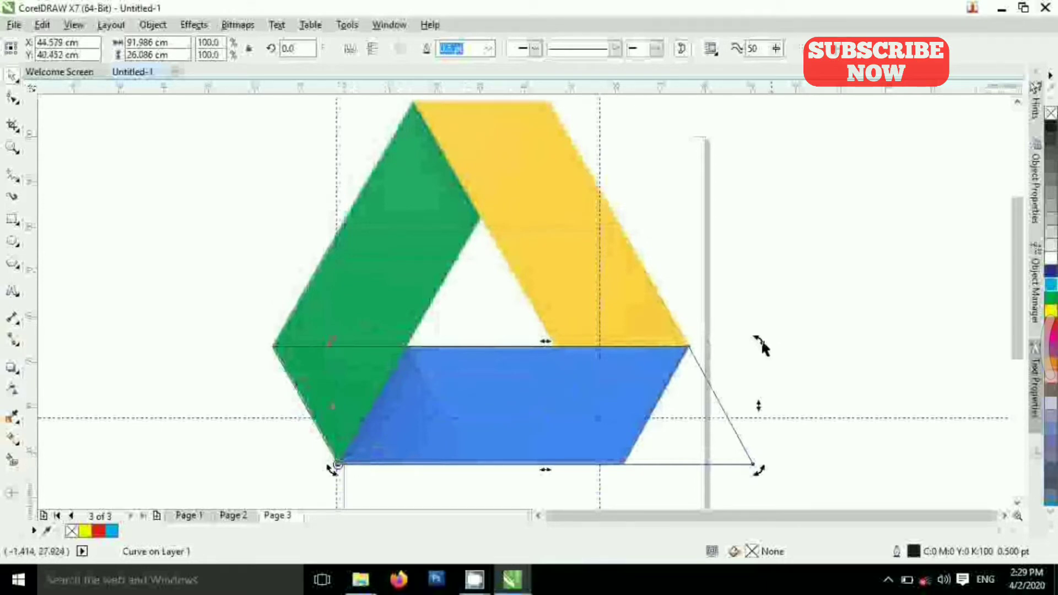
left_click_drag(757, 343, 654, 368)
left_click_drag(524, 442, 451, 493)
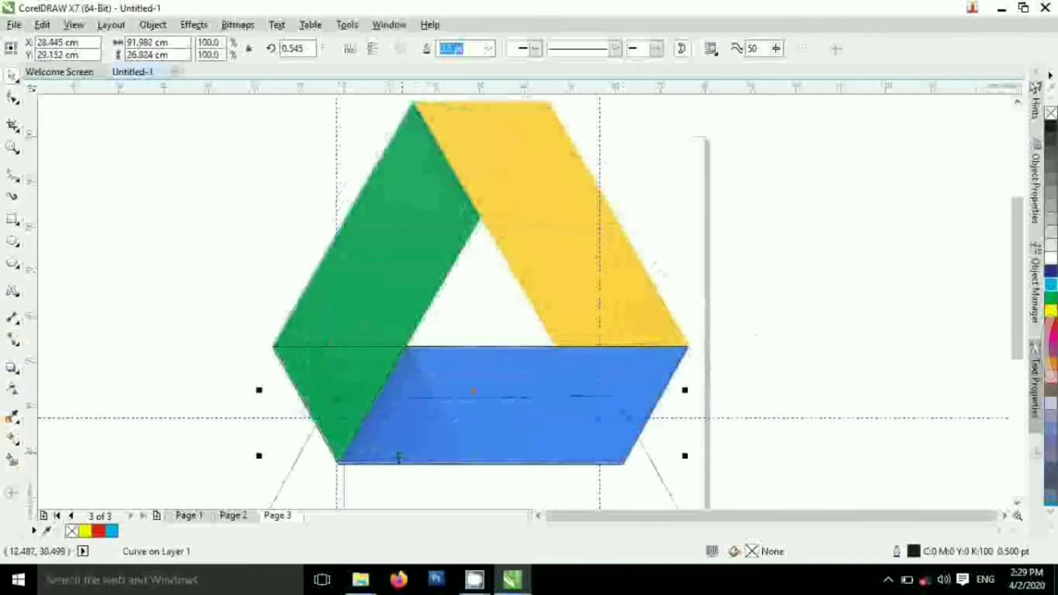
left_click(319, 463)
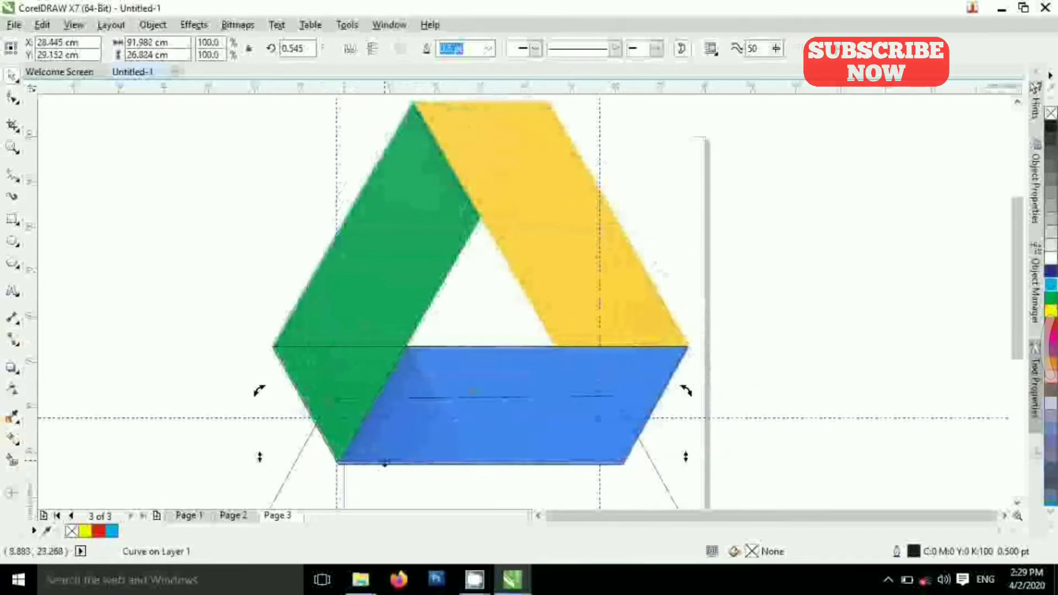
key("ctrl+z")
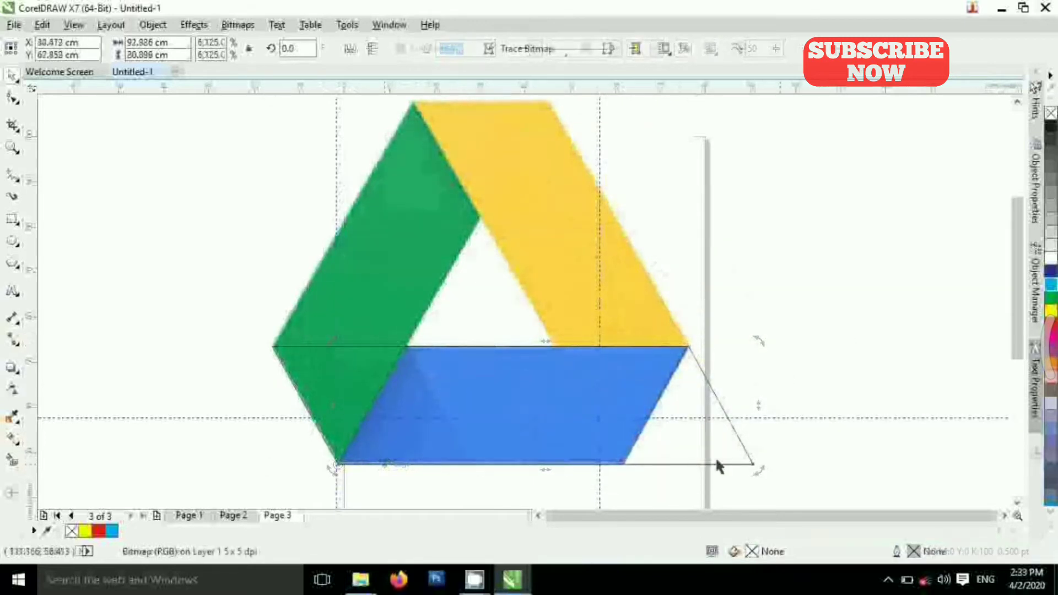
left_click(718, 454)
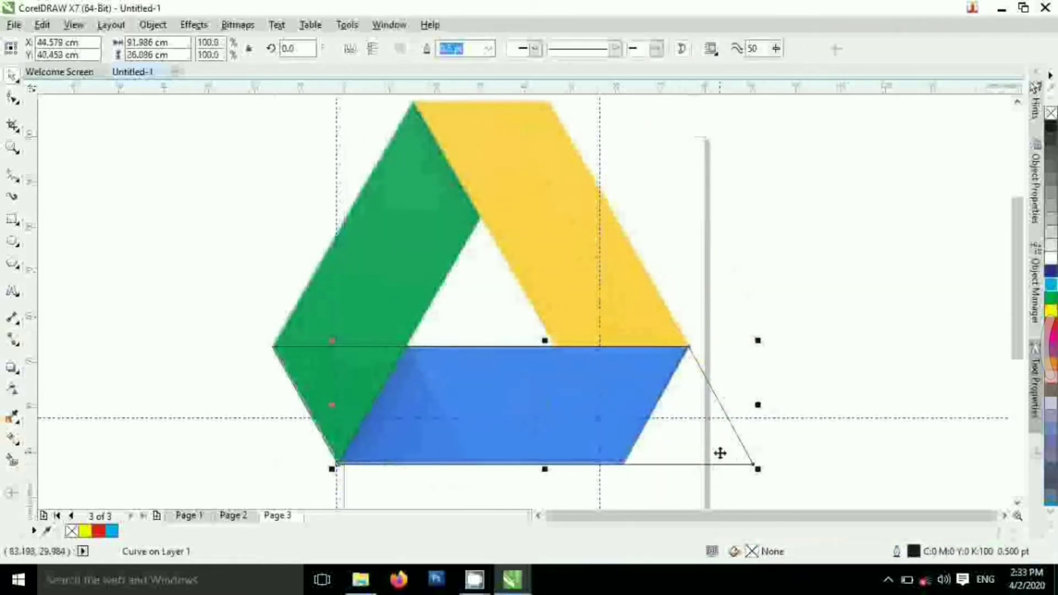
left_click_drag(720, 453, 647, 401)
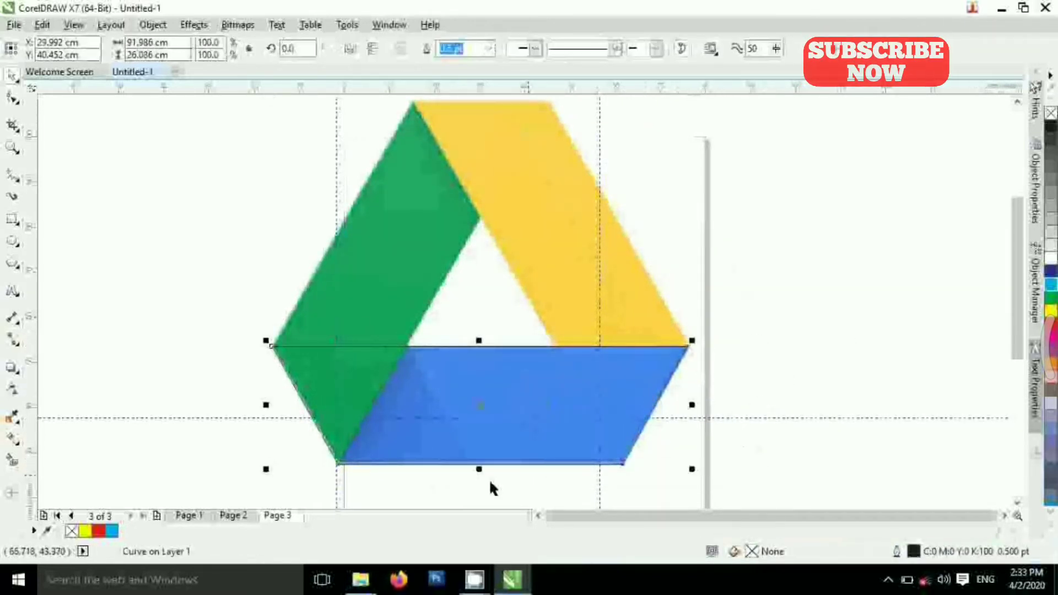
Create a vertically mirrored copy of the traced trapezoid outline directly above the original, sharing its long edge.
left_click(492, 295)
right_click(494, 297)
left_click(786, 332)
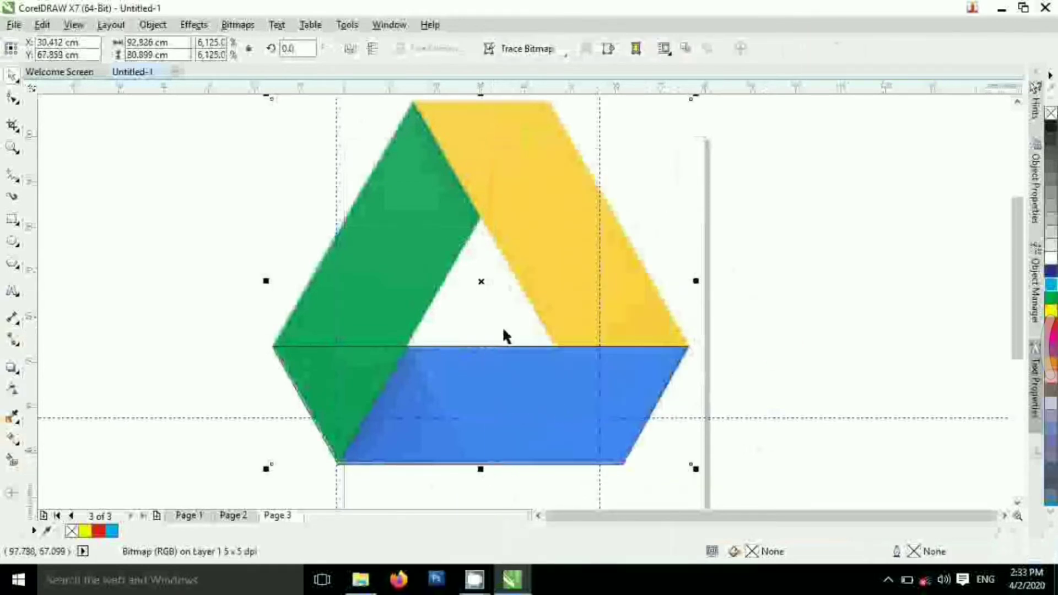
left_click(549, 320)
left_click(748, 387)
left_click(479, 466)
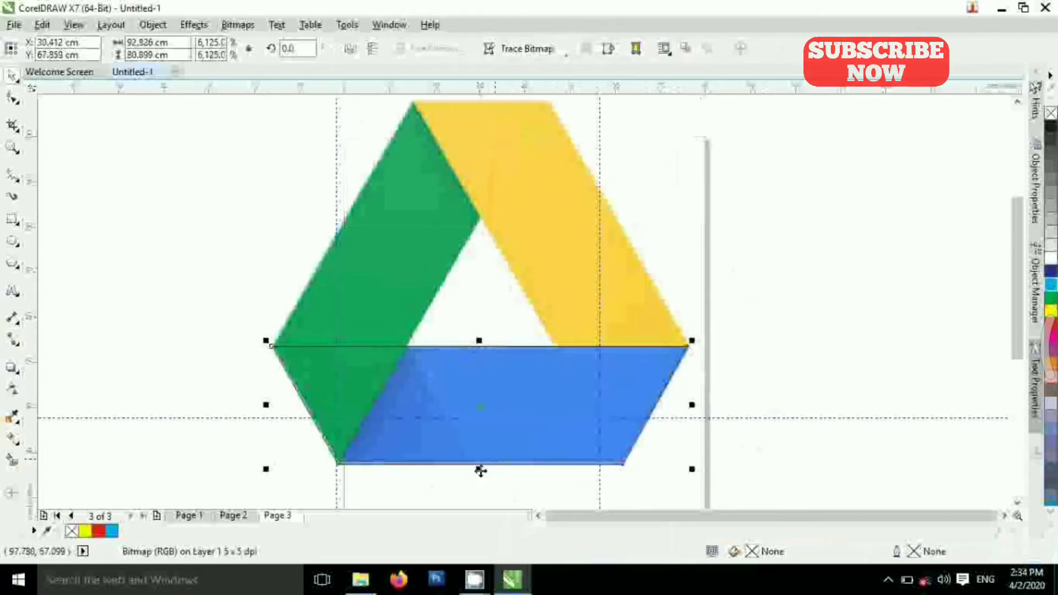
left_click_drag(494, 313, 493, 313)
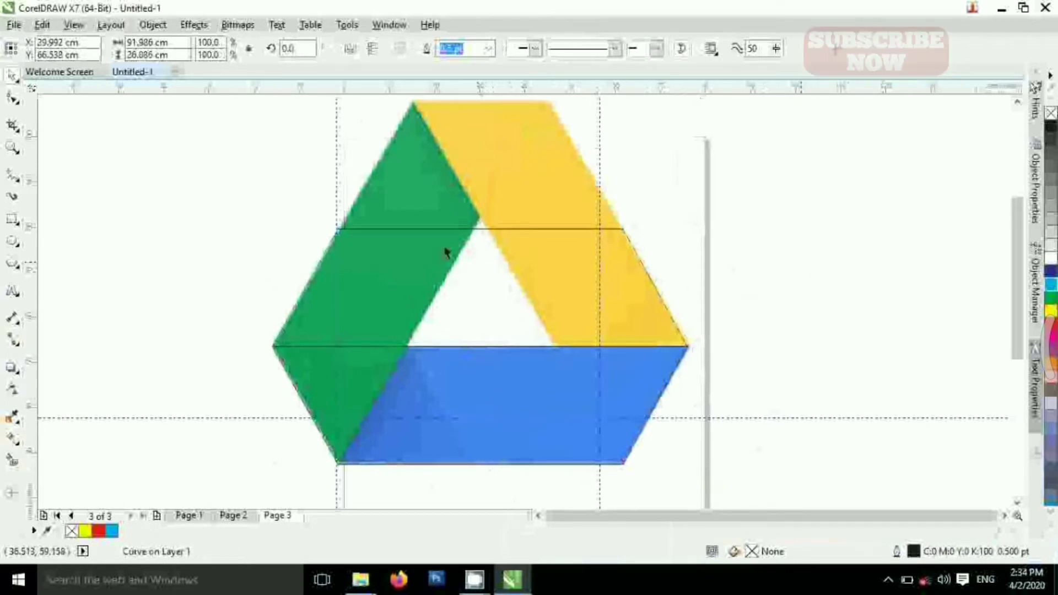
Snap the mirrored trapezoid's upper corner to the logo's left corner and rotate a duplicate about 60° around it, over the green band.
left_click_drag(370, 255, 273, 347)
left_click(414, 407)
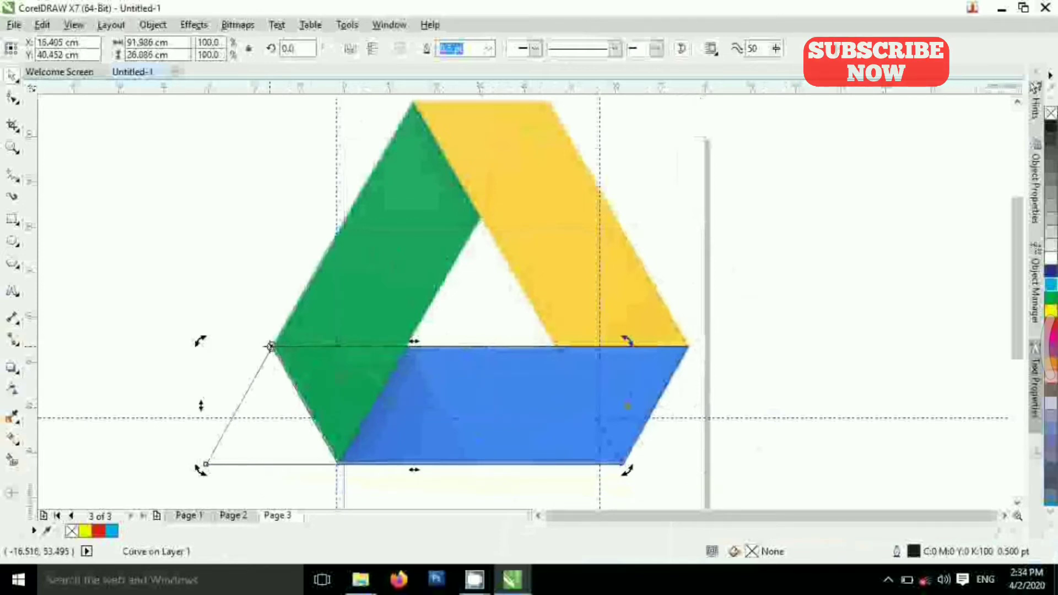
left_click_drag(628, 468, 491, 156)
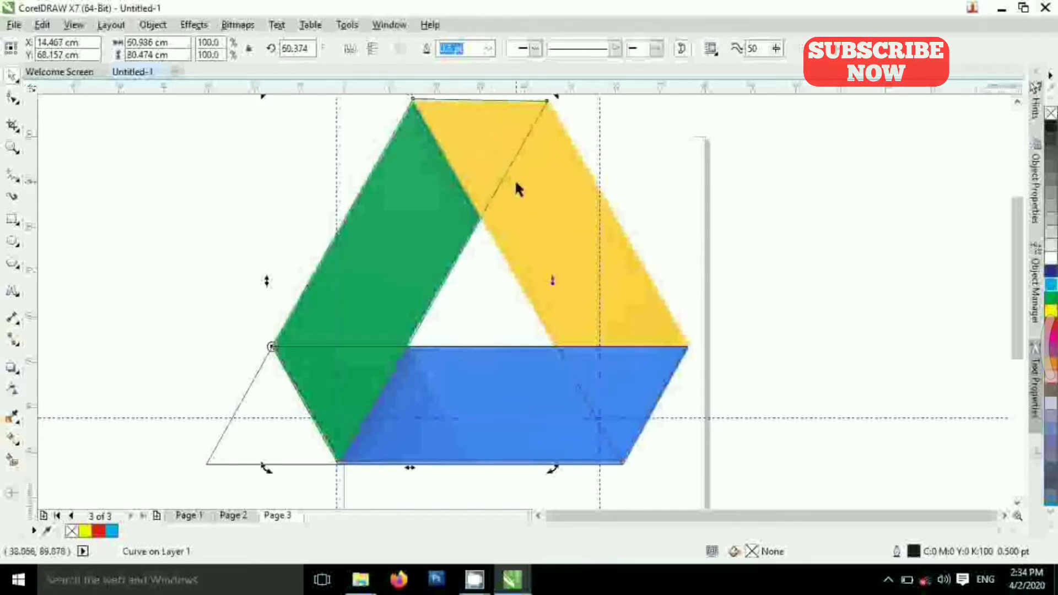
Move the unrotated mirrored trapezoid so its upper-right corner snaps to the logo's right corner.
left_click(527, 402)
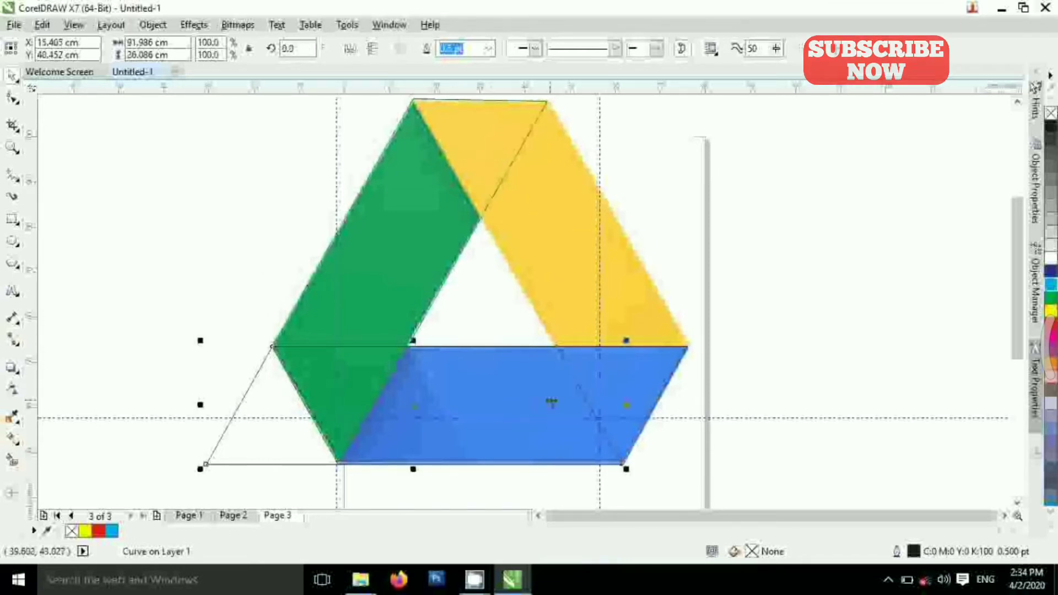
left_click(553, 367)
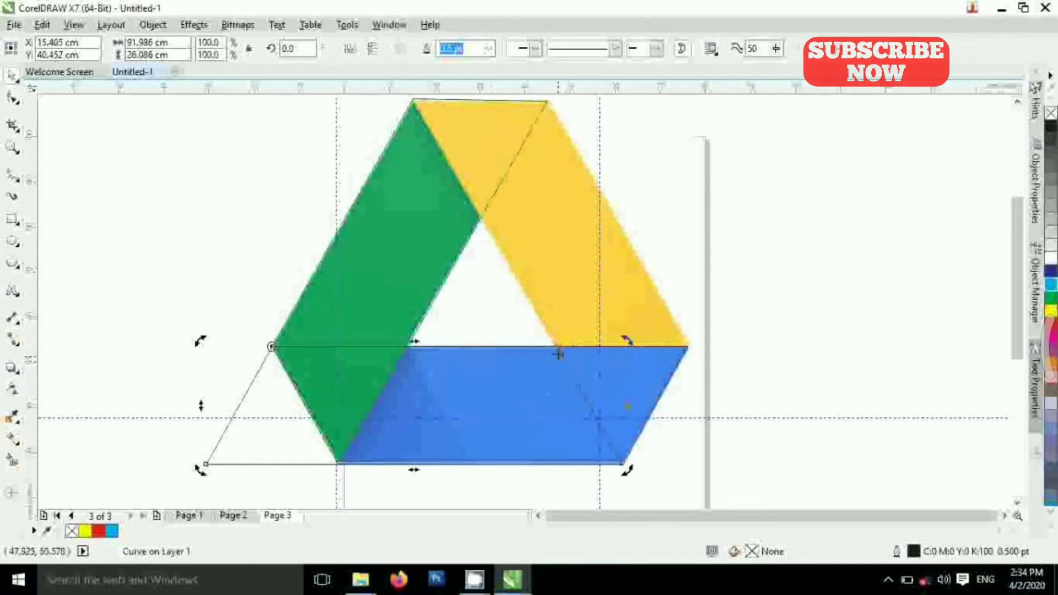
left_click(557, 346)
left_click_drag(553, 345, 688, 349)
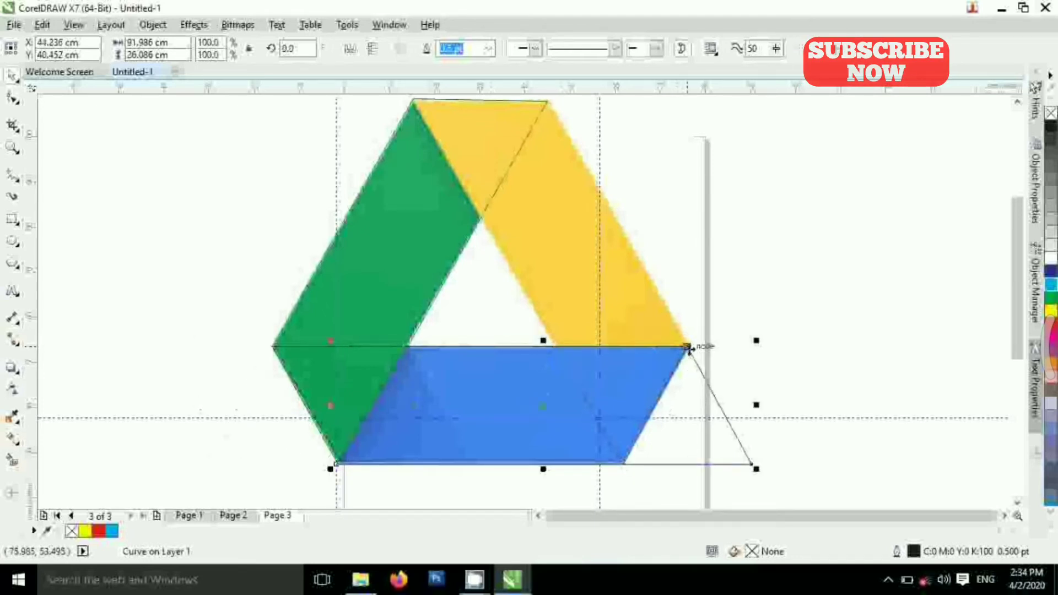
Rotate the moved trapezoid to about 300.6° around the logo's right corner so it covers the yellow band.
left_click(476, 408)
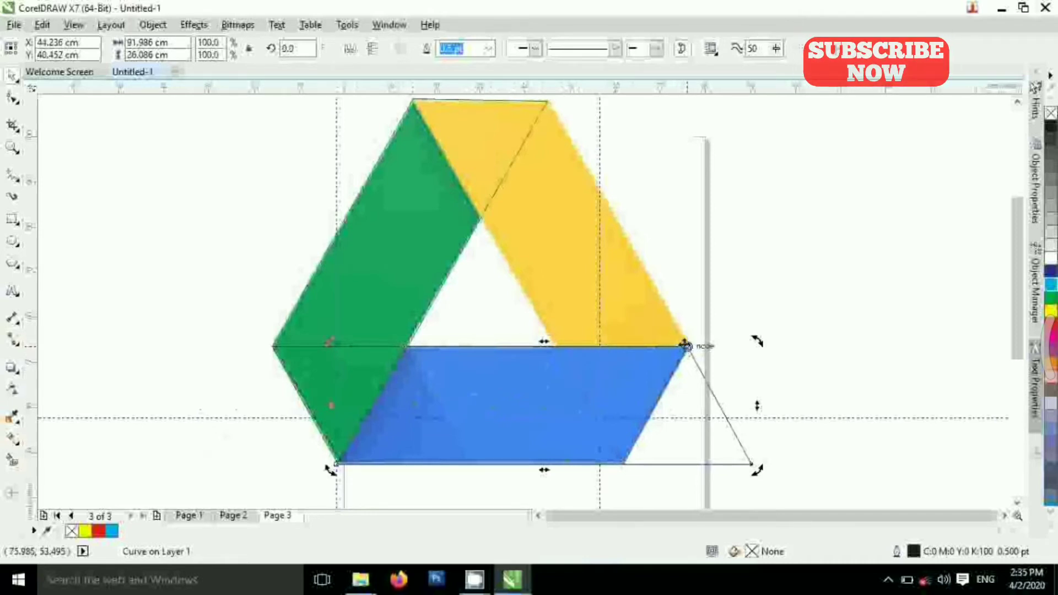
left_click(333, 339)
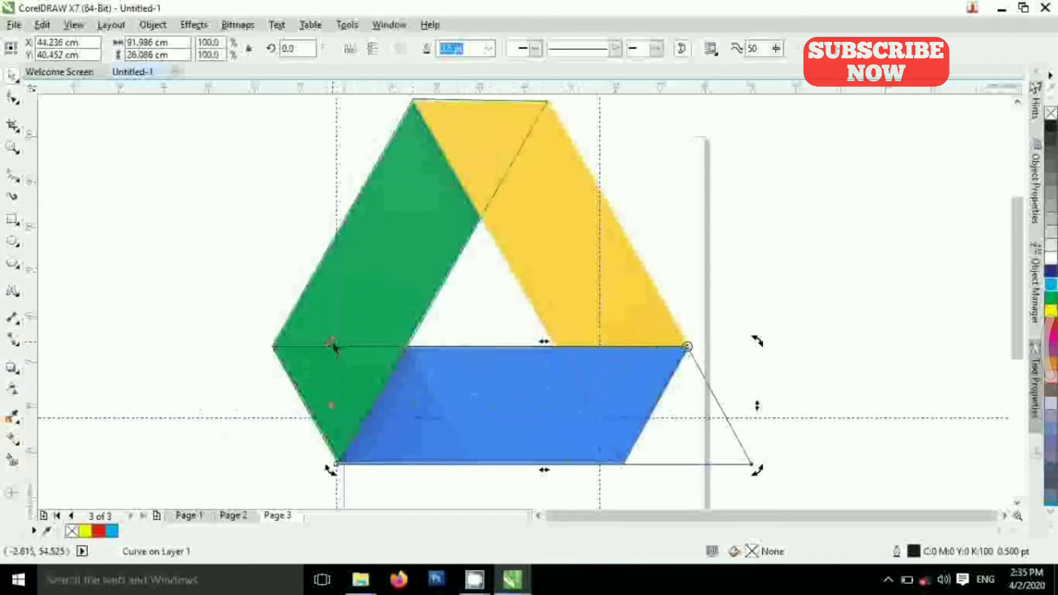
mouse_move(333, 339)
left_mouse_down()
mouse_move(414, 154)
mouse_move(469, 116)
mouse_move(549, 102)
mouse_move(547, 169)
left_mouse_up()
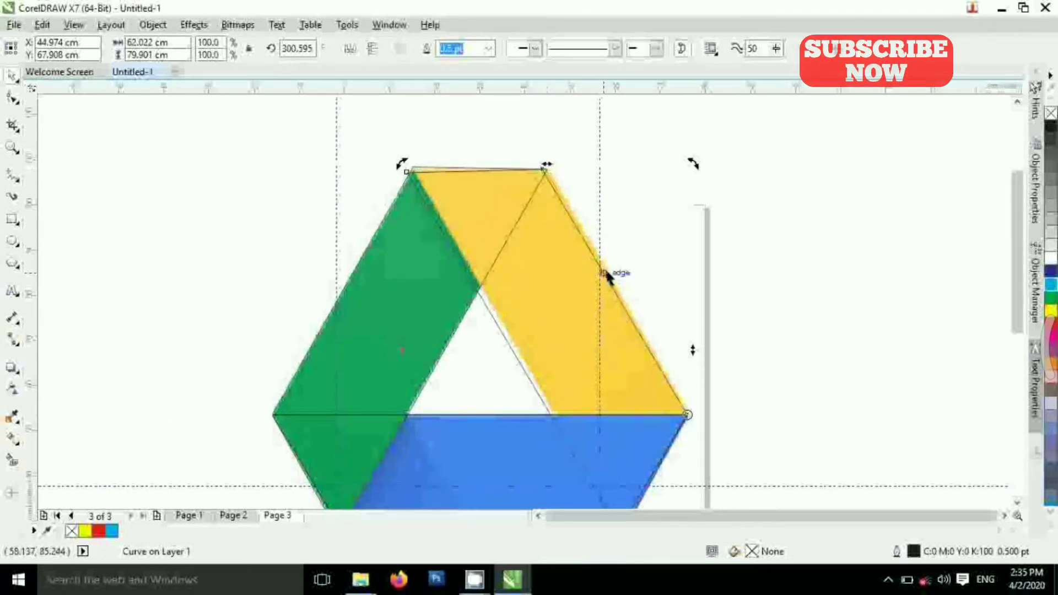
Fill the trapezoid traced over the yellow band with yellow (C0 M0 Y100 K0).
scroll(606, 275, "down", 2)
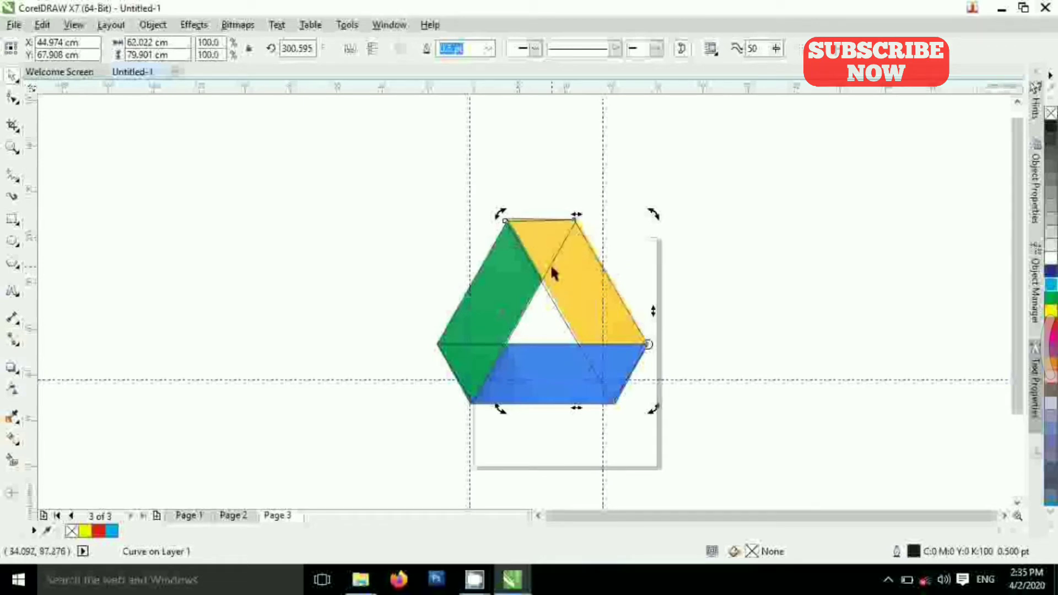
left_click(579, 292)
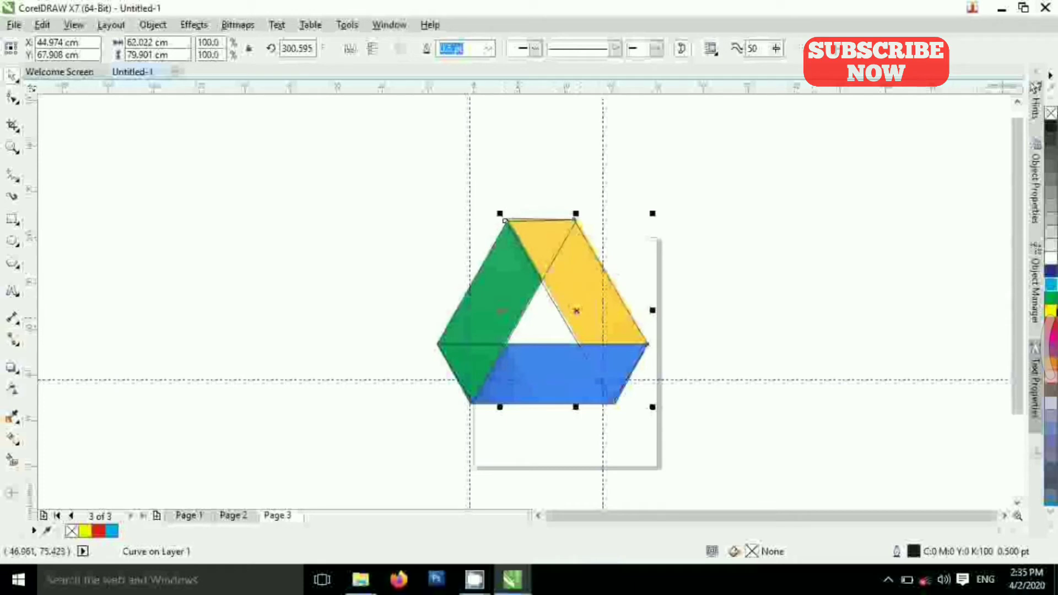
left_click(1050, 311)
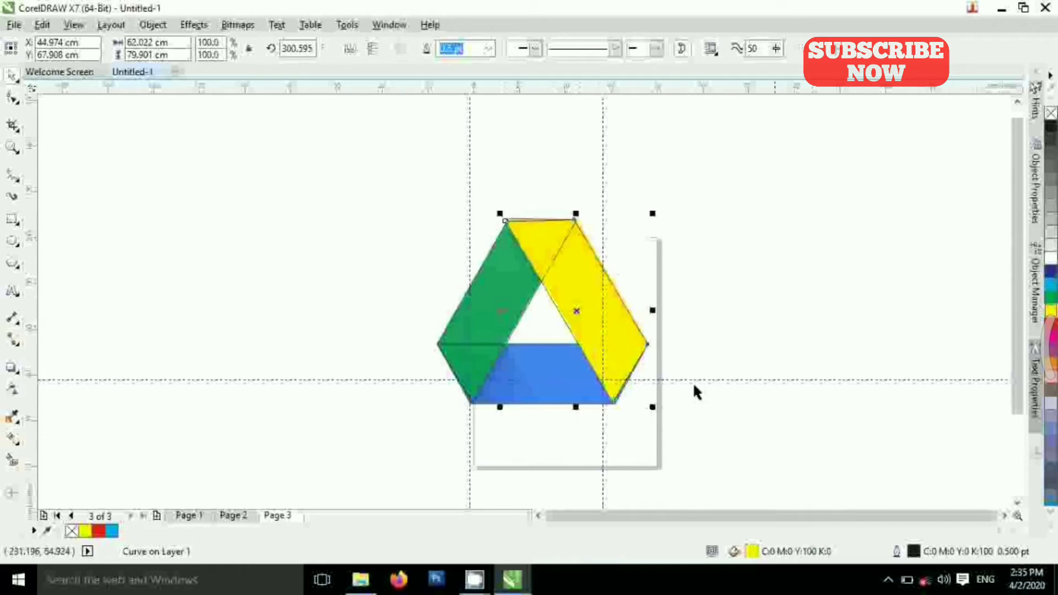
left_click(745, 324)
Fill the trapezoid traced over the green band with green (C100 M0 Y100 K0).
left_click(494, 305)
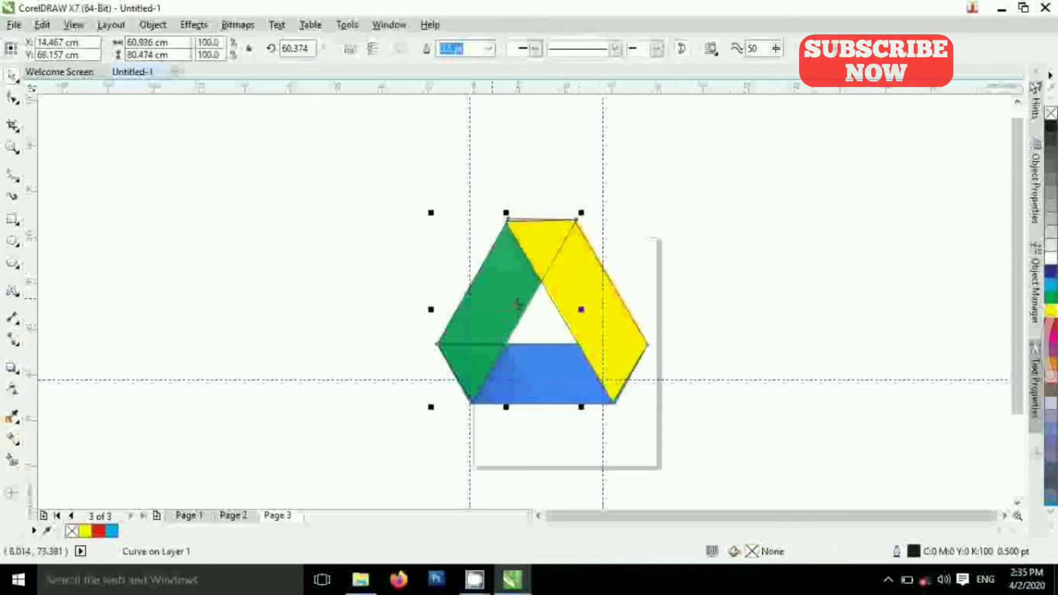
left_click(1051, 284)
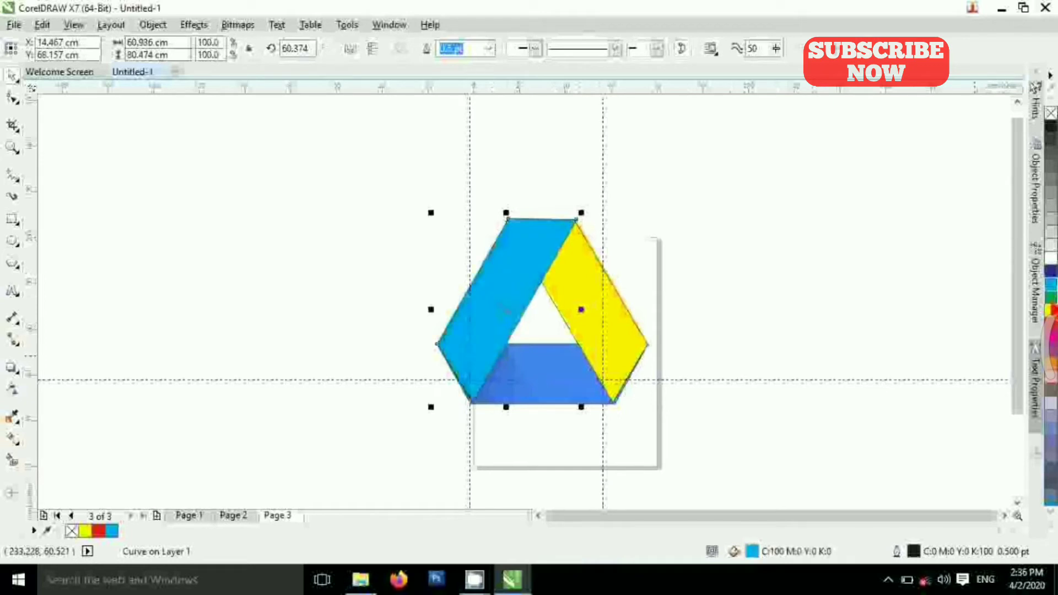
left_click(1051, 297)
Move the three traced trapezoids together to the left of the reference logo and fill the bottom one with cyan (C100 M0 Y0 K0).
left_click(588, 320, "shift")
left_click(573, 390, "shift")
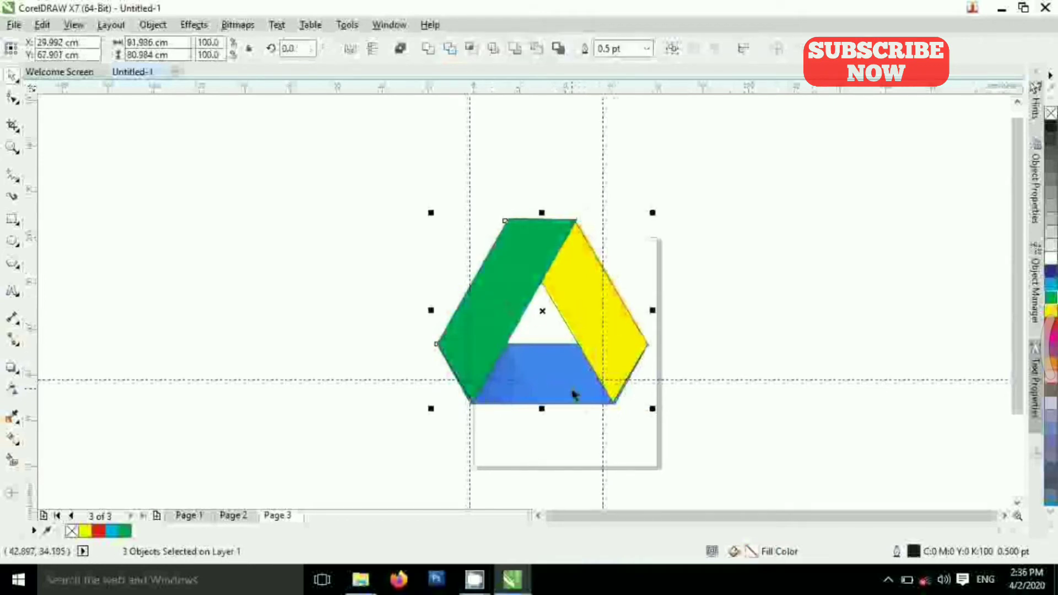
left_click_drag(543, 309, 329, 298)
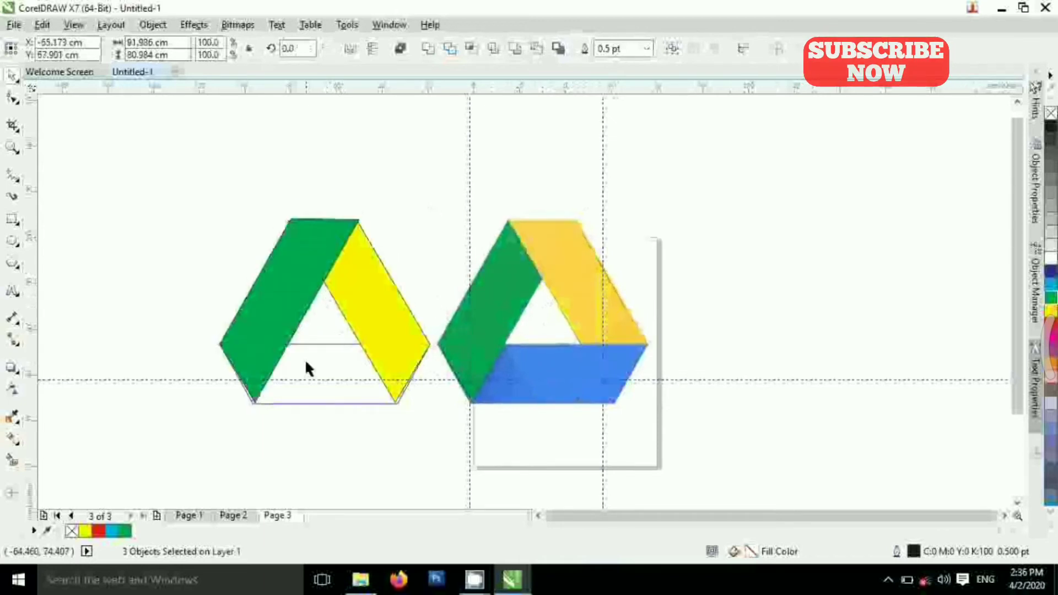
left_click(1051, 289)
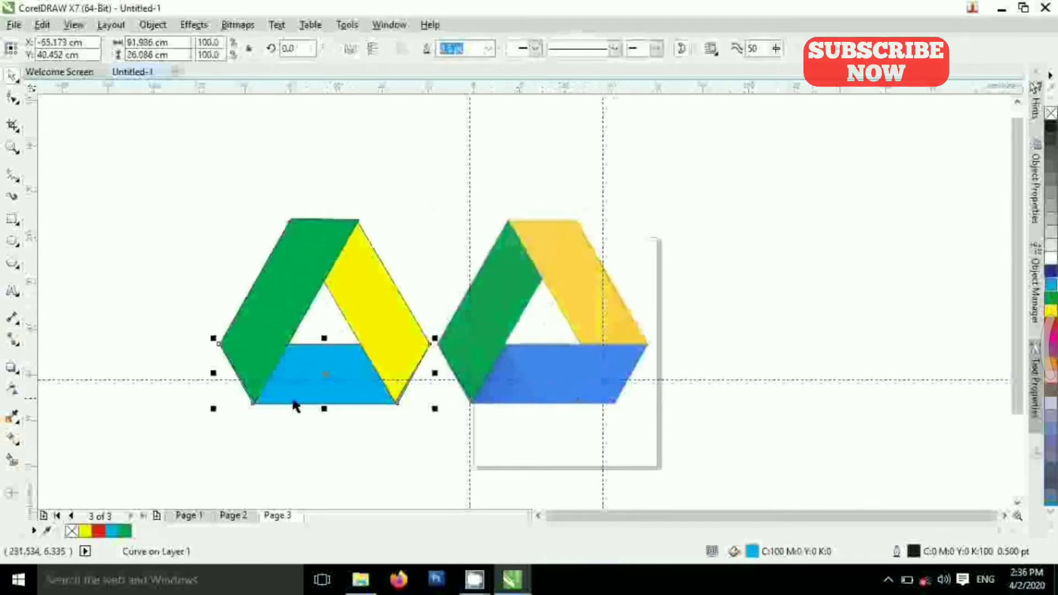
left_click(408, 224)
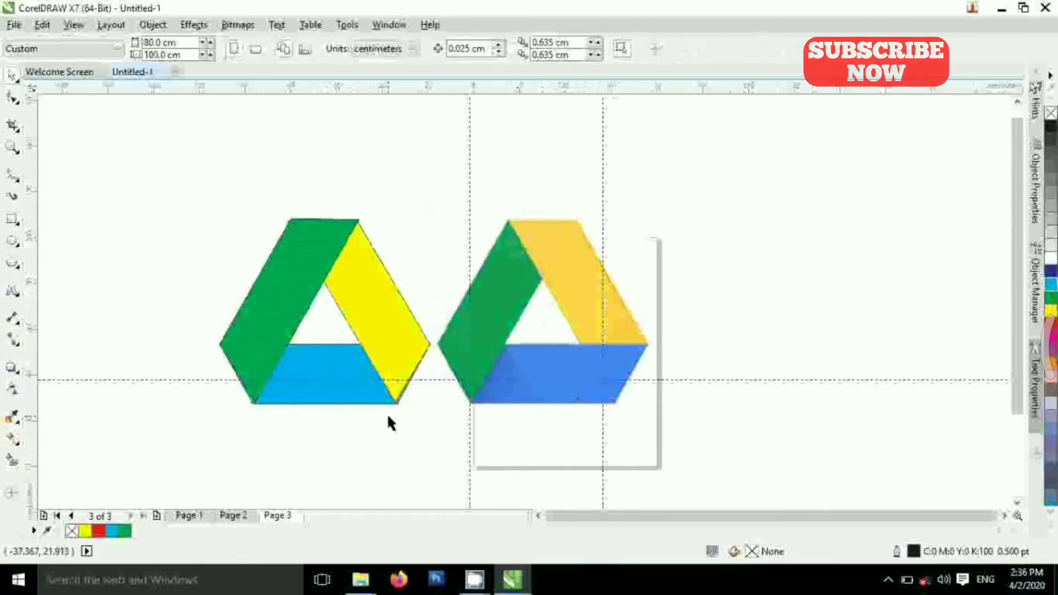
Adjust the bottom corner nodes of the yellow and green shapes with the Shape tool to meet the cyan shape's bottom corners.
left_click(380, 359)
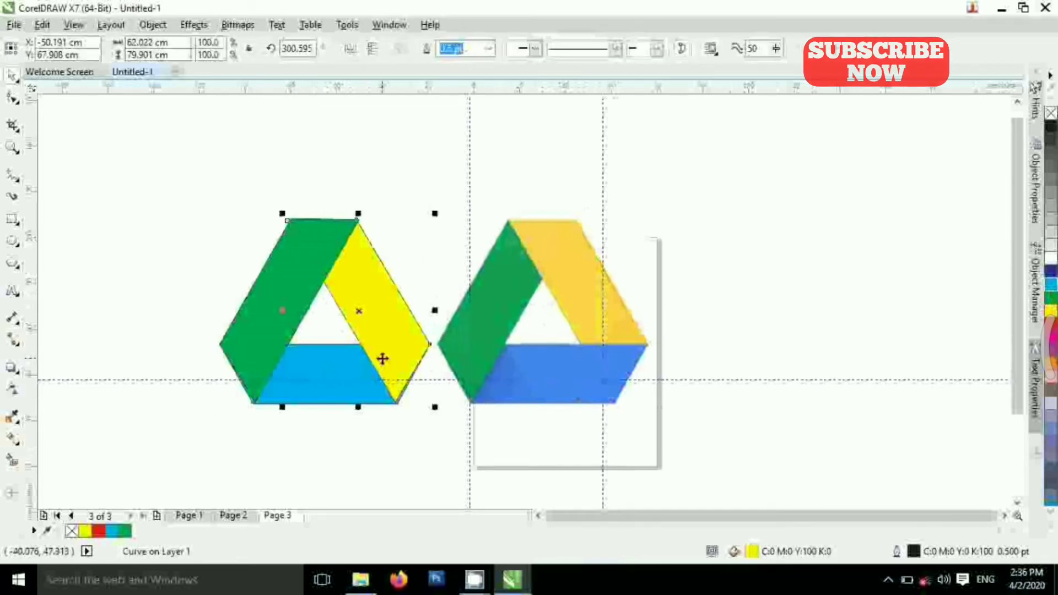
scroll(382, 358, "up", 2)
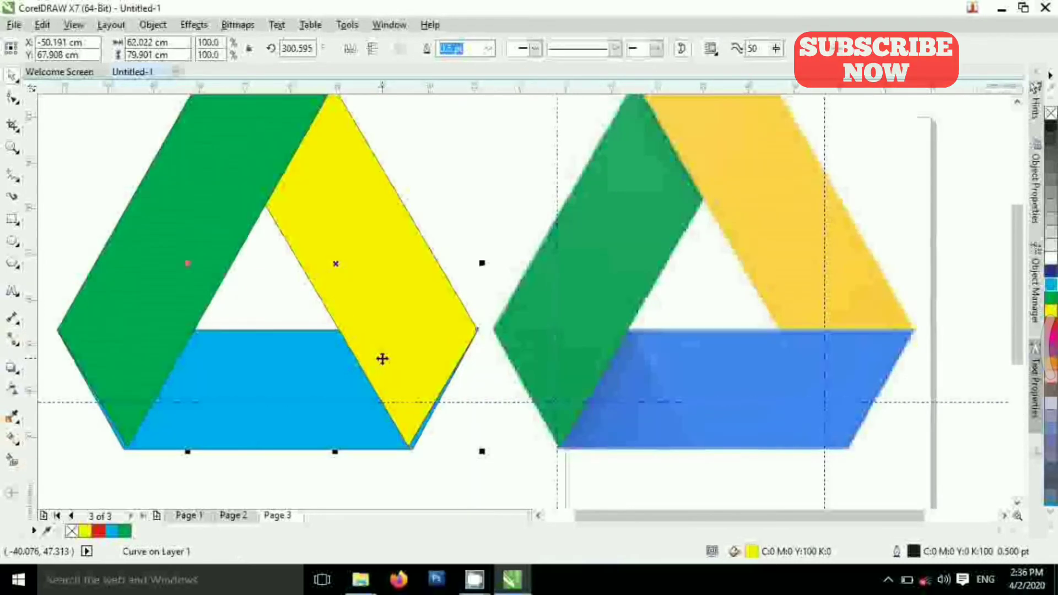
left_click(11, 100)
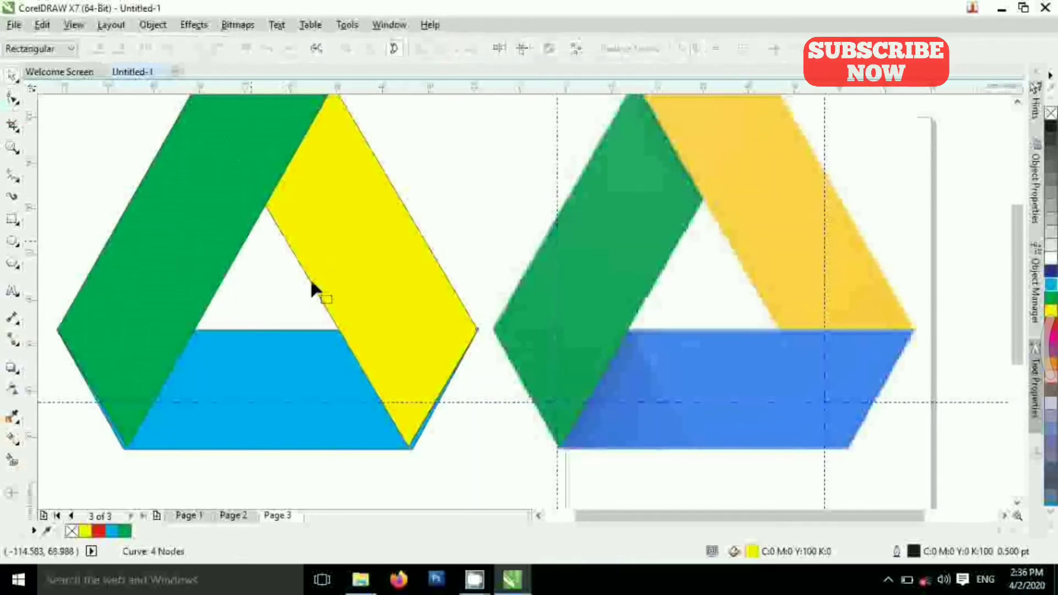
left_click(411, 448)
left_click_drag(411, 447, 411, 448)
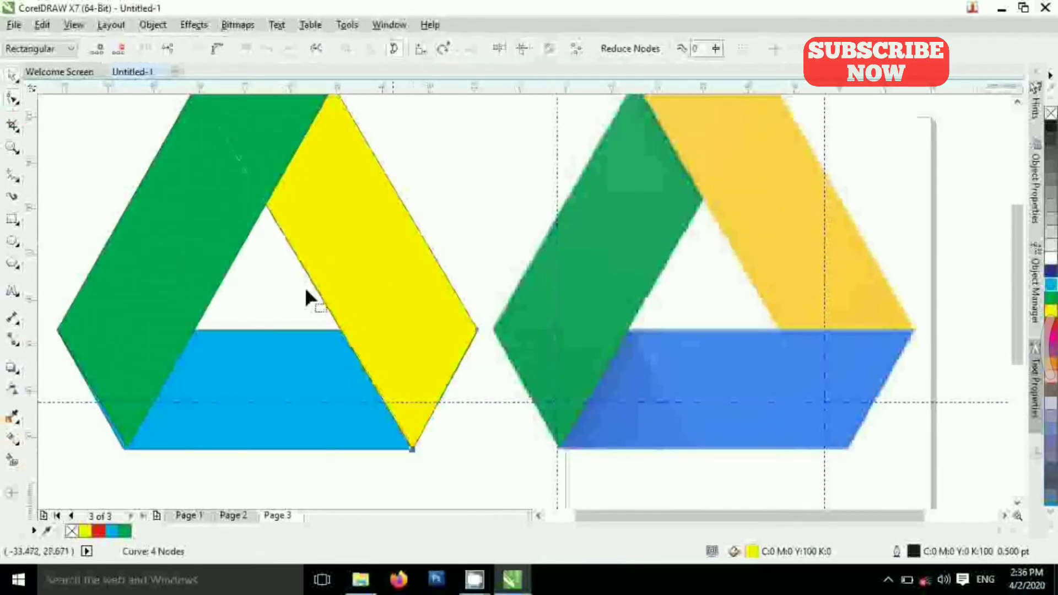
left_click(124, 389)
left_click_drag(126, 446, 123, 449)
scroll(242, 254, "down", 2)
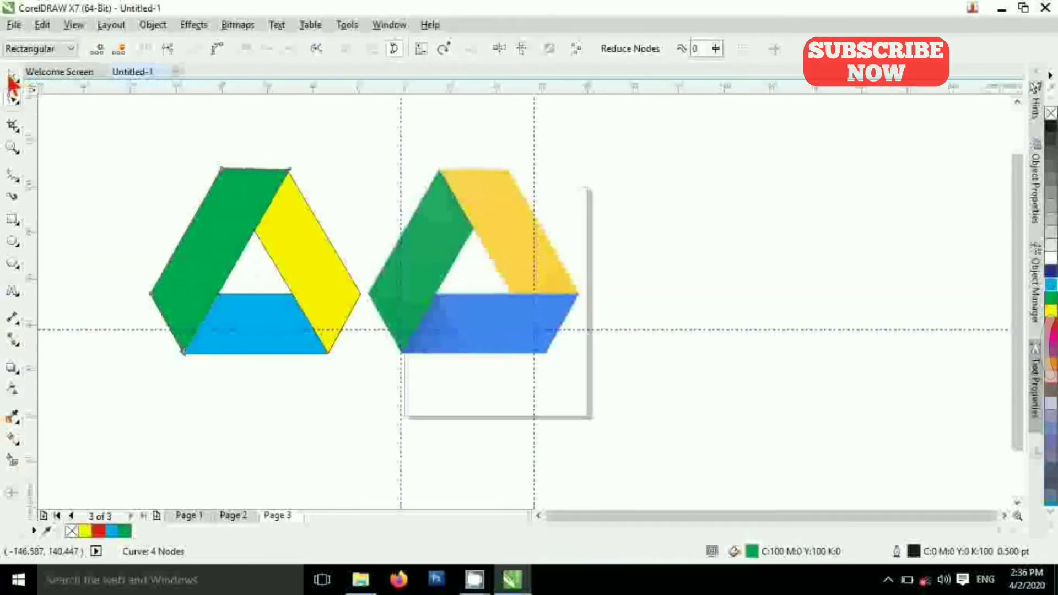
Send the yellow shape back one level so the cyan shape overlaps its lower end.
left_click(12, 76)
left_click(321, 289)
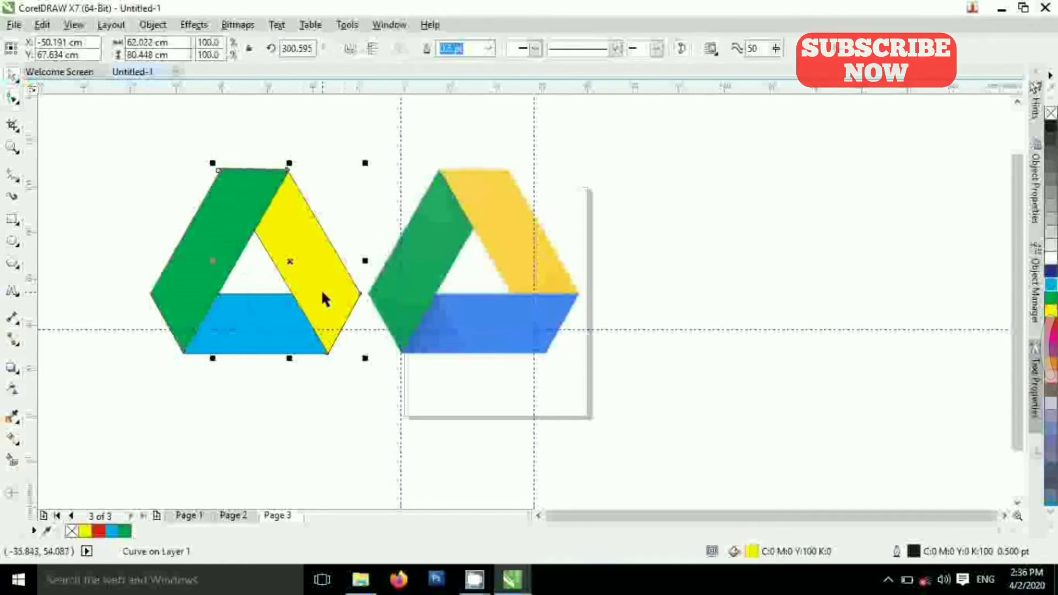
key("ctrl+Page_Down")
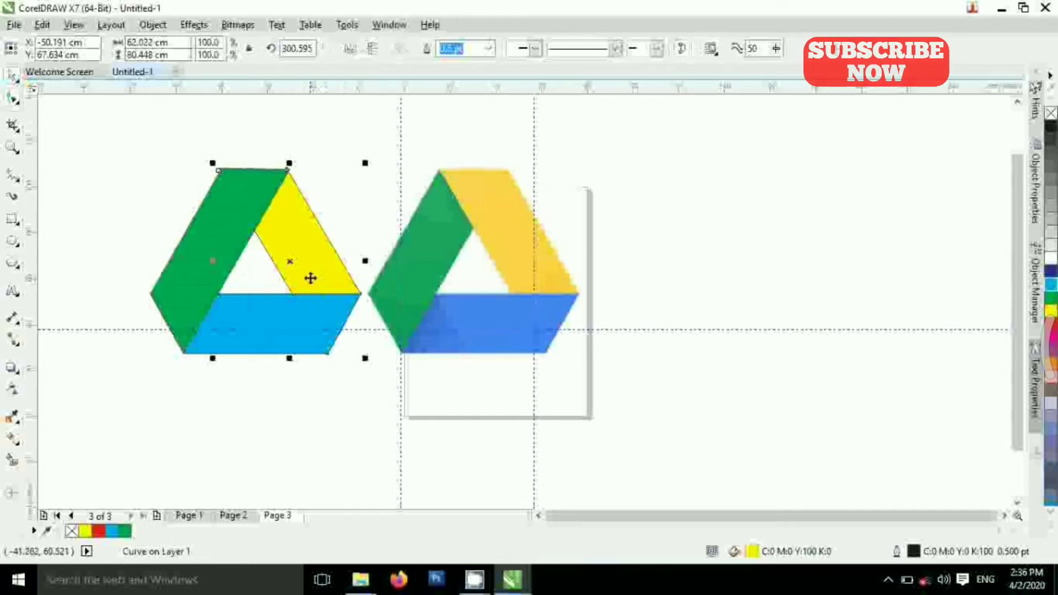
right_click(301, 238)
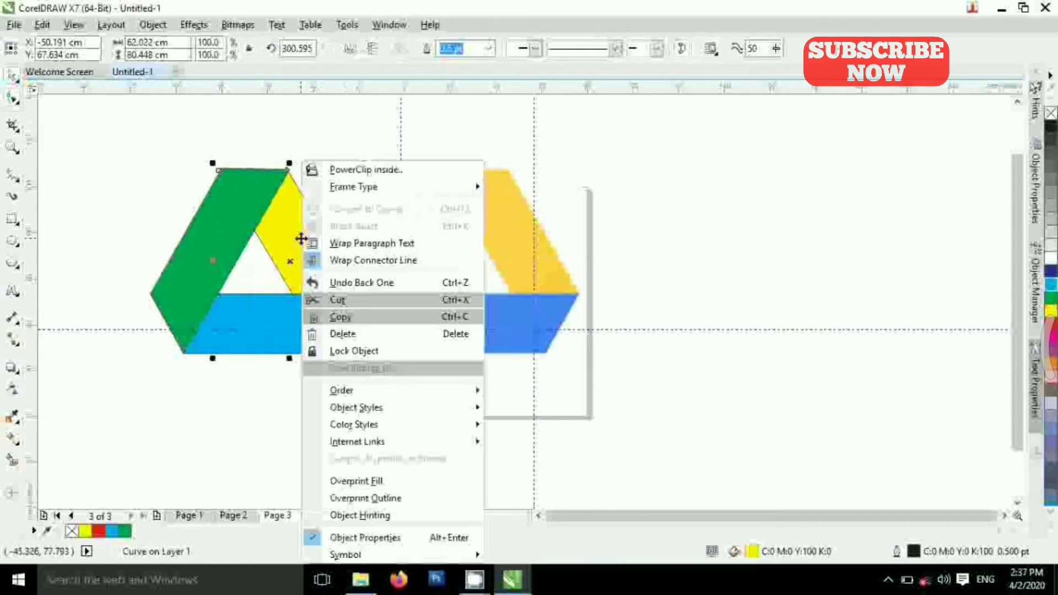
left_click(307, 134)
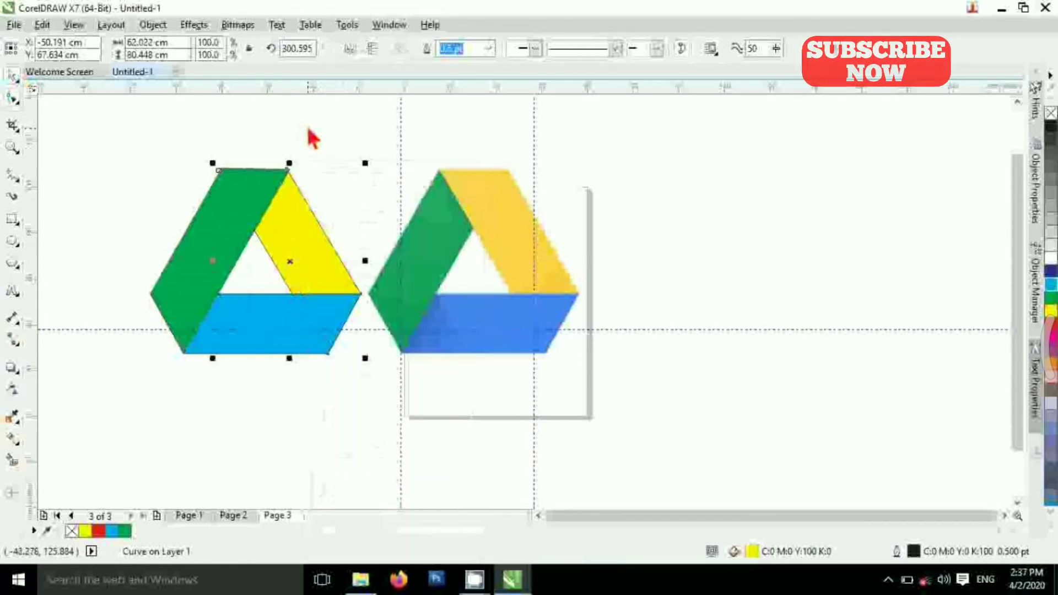
left_click_drag(289, 264, 326, 243)
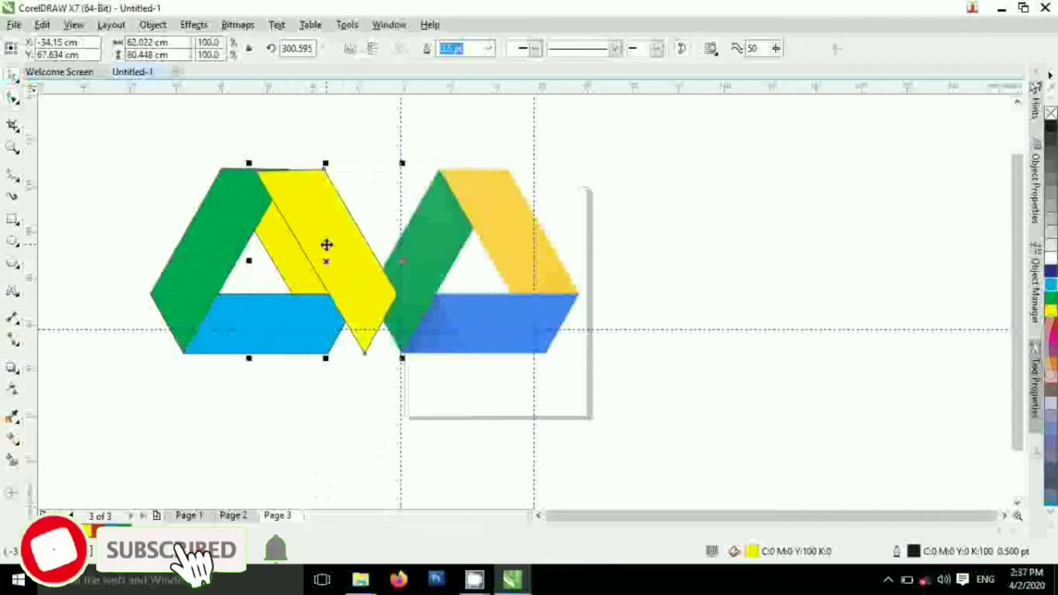
left_click(291, 275, "shift")
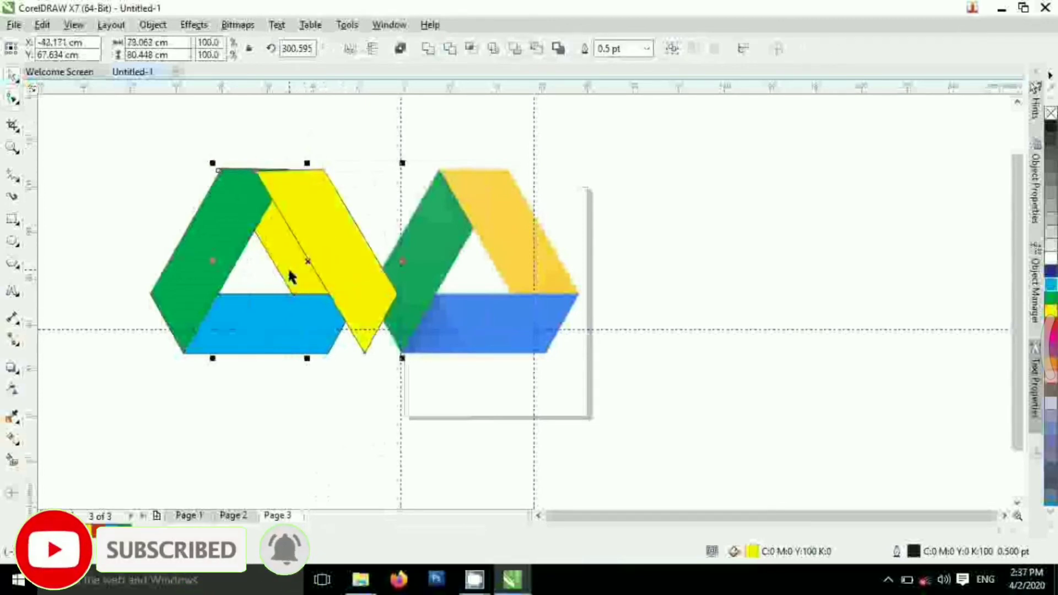
key("ctrl+z")
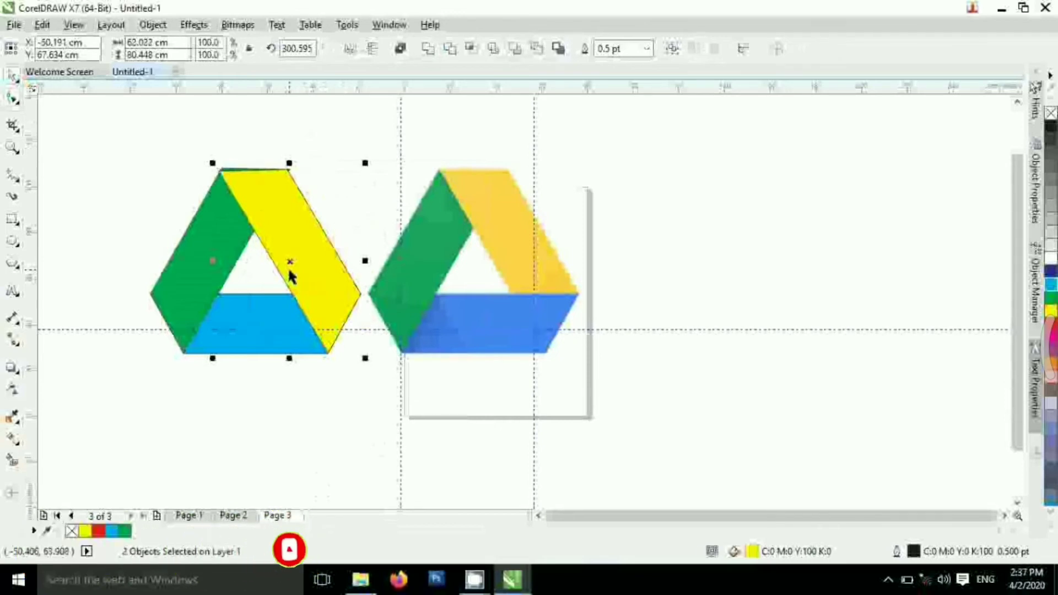
left_click(306, 414)
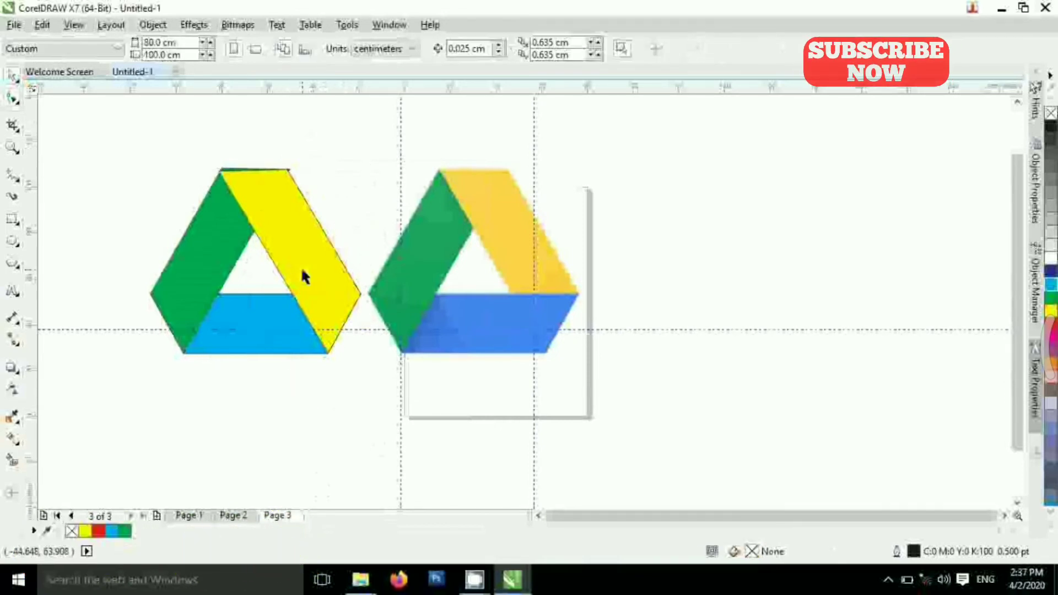
Try to trim the cyan shape using the yellow shape, then undo the trim.
left_click(305, 292)
left_click(262, 323, "shift")
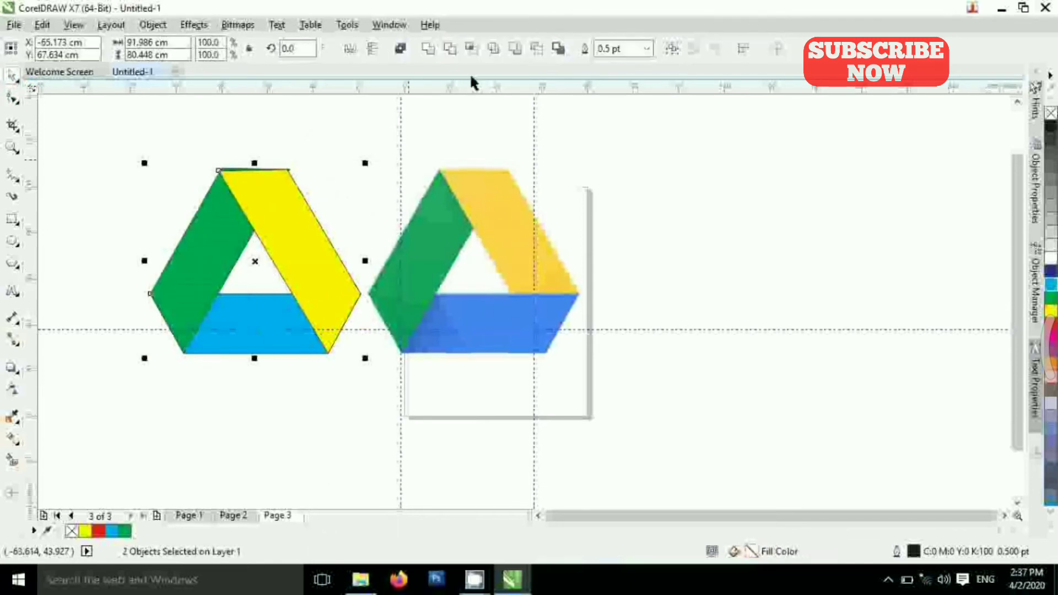
left_click(451, 50)
key("ctrl+z")
Trim away the lower end of the yellow shape where it overlaps the cyan shape, using the cyan shape as the cutter.
left_click(281, 306)
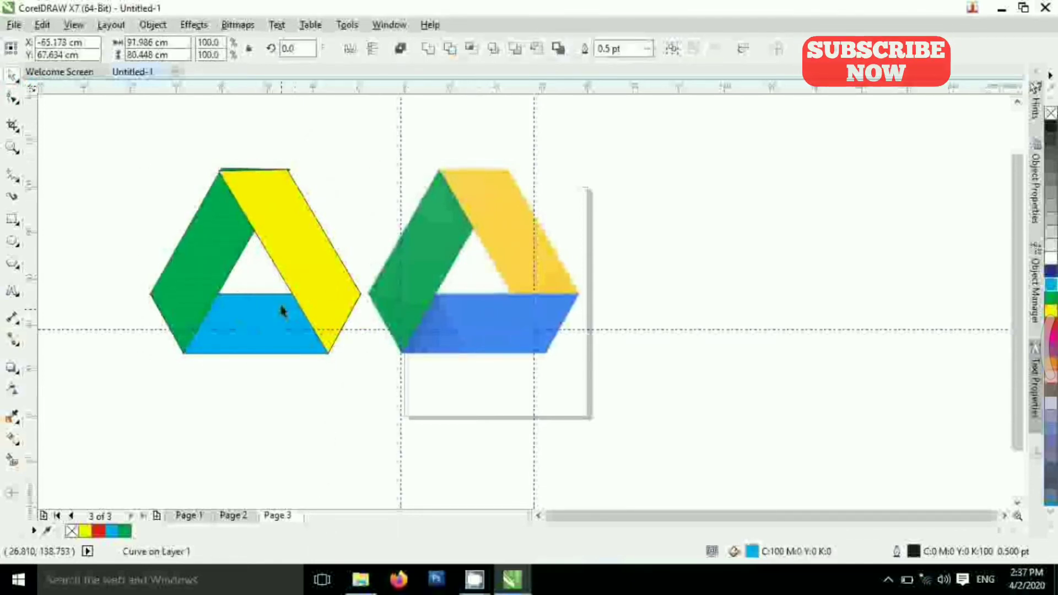
left_click(312, 275, "shift")
left_click(451, 50)
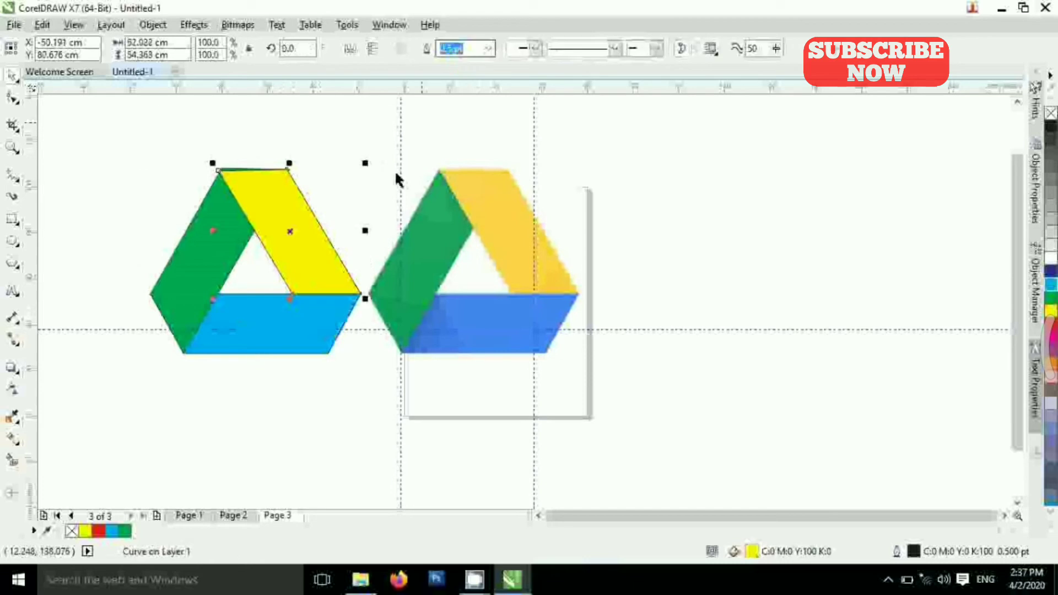
left_click(346, 183)
Adjust the yellow shape's top corner nodes with the Shape tool, snapping its upper-left node onto the green shape's peak.
left_click(282, 205)
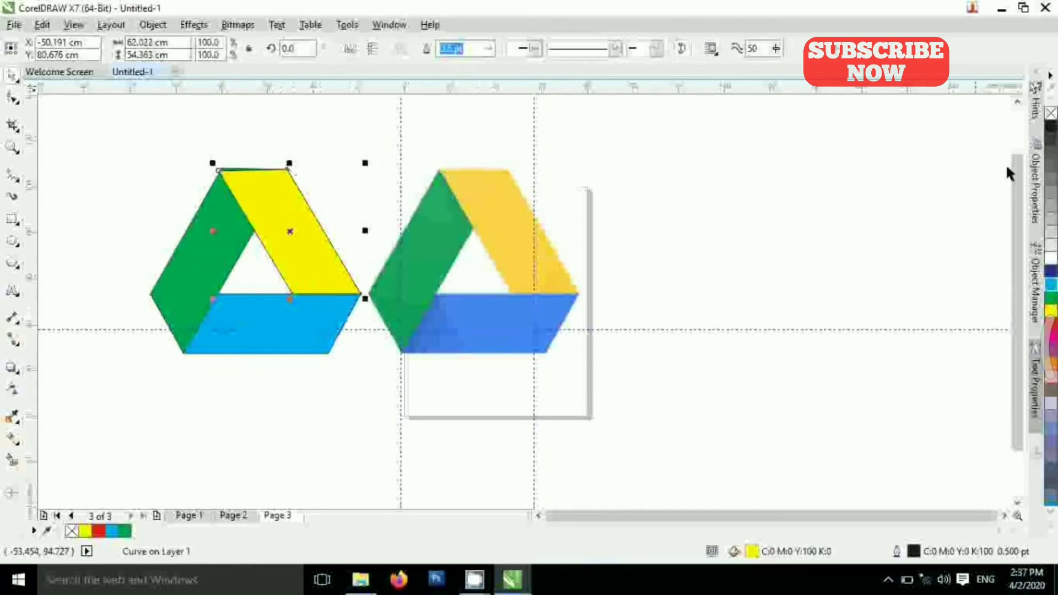
left_click(13, 99)
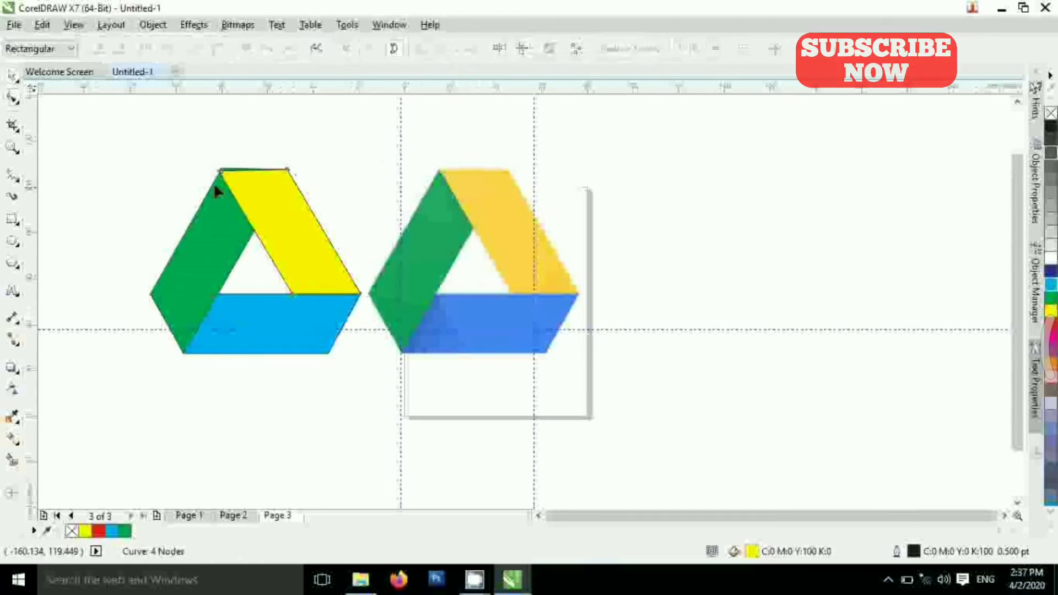
scroll(214, 183, "up", 2)
left_click(340, 172)
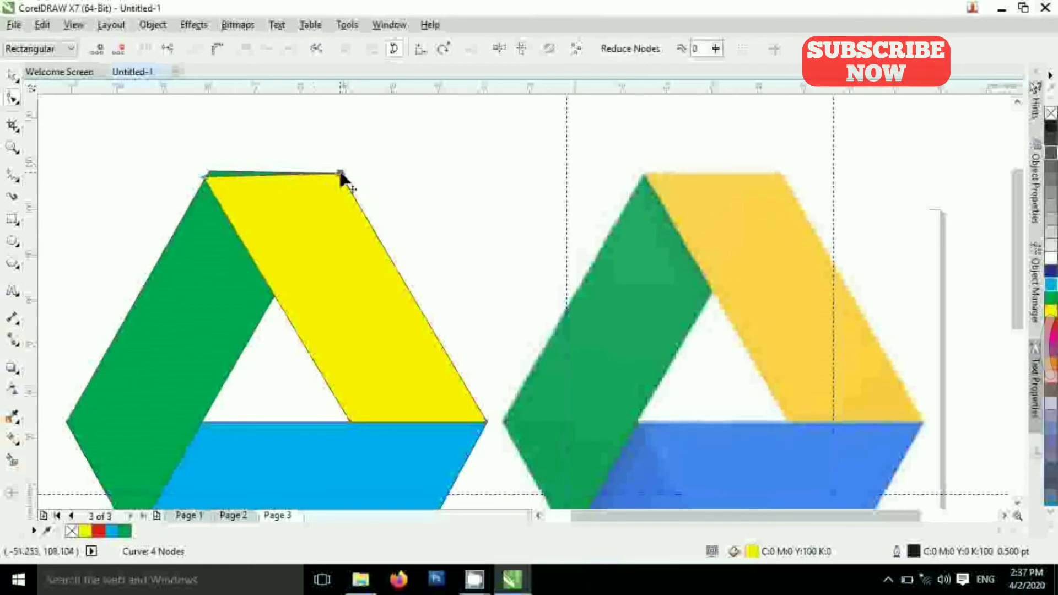
left_click_drag(340, 173, 346, 174)
left_click_drag(208, 172, 212, 171)
scroll(201, 176, "up", 4)
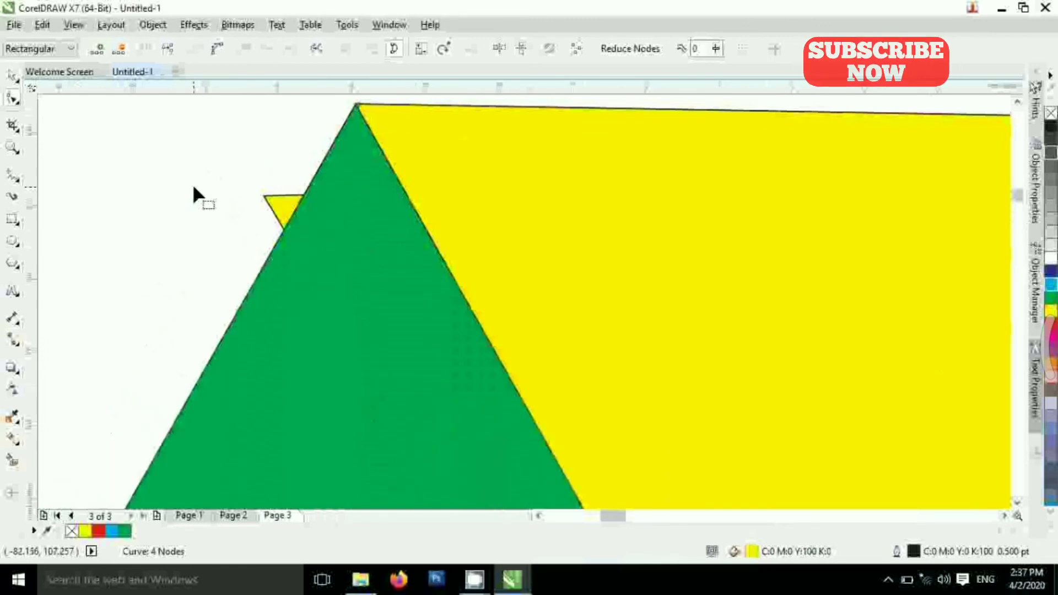
left_click_drag(264, 195, 359, 115)
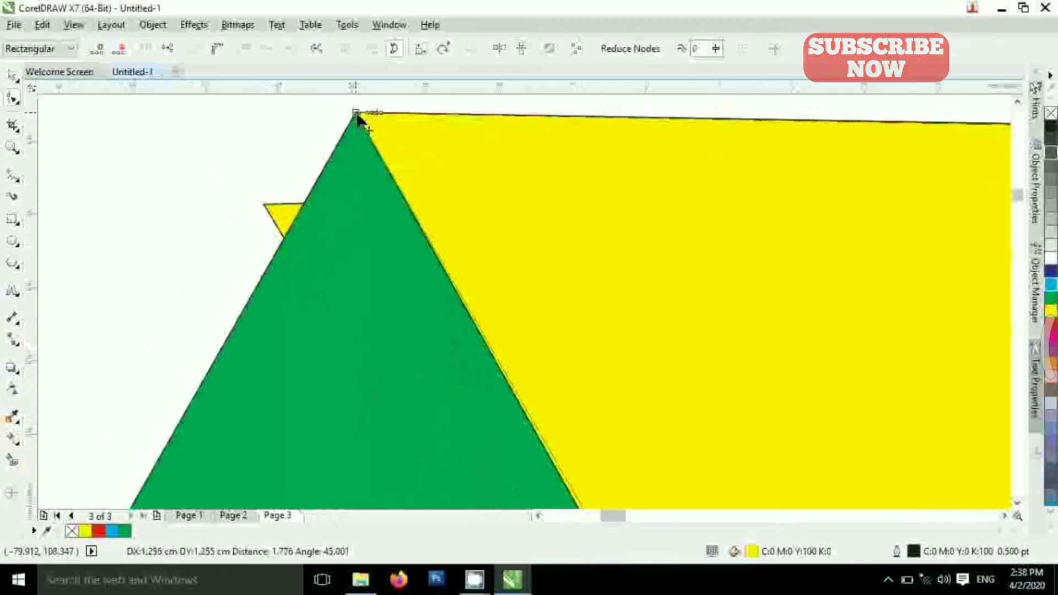
key("F4")
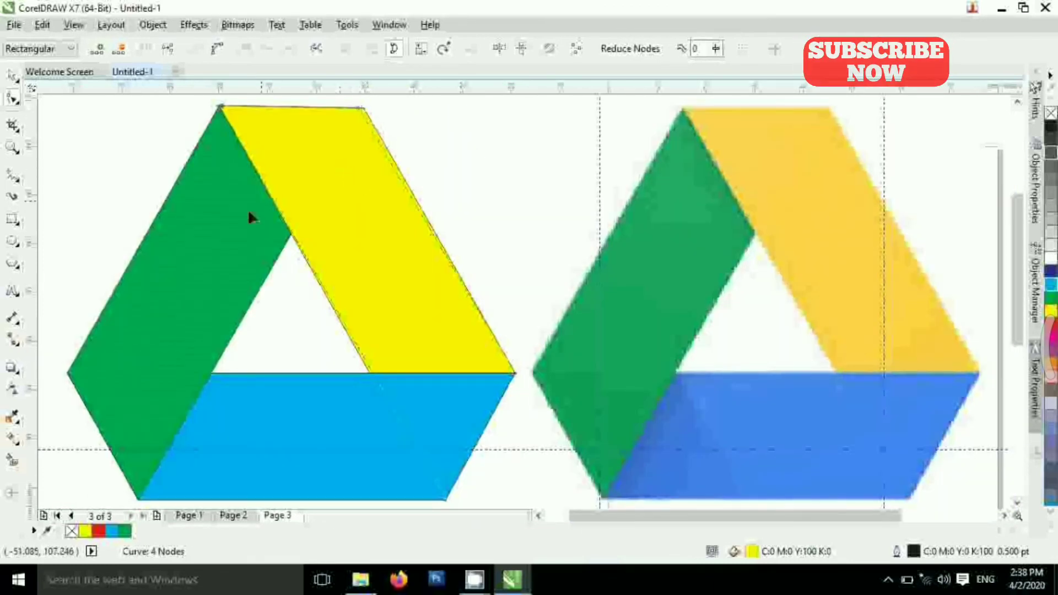
key("space")
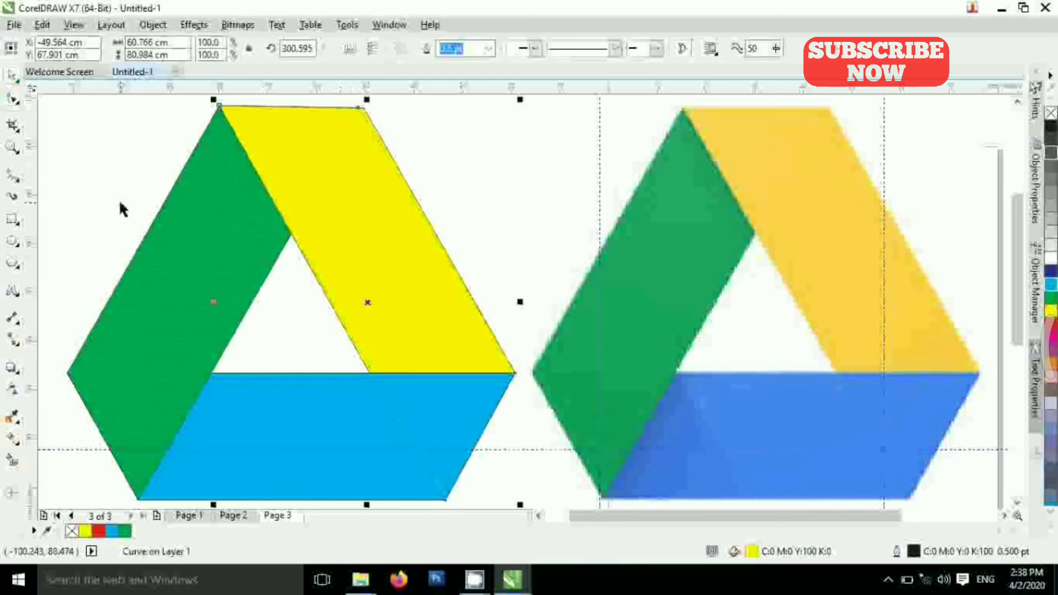
Draw a closed Bézier triangle about 24 cm wide and 26 cm high over the cyan shape's left end, beside the green shape.
left_click(319, 435)
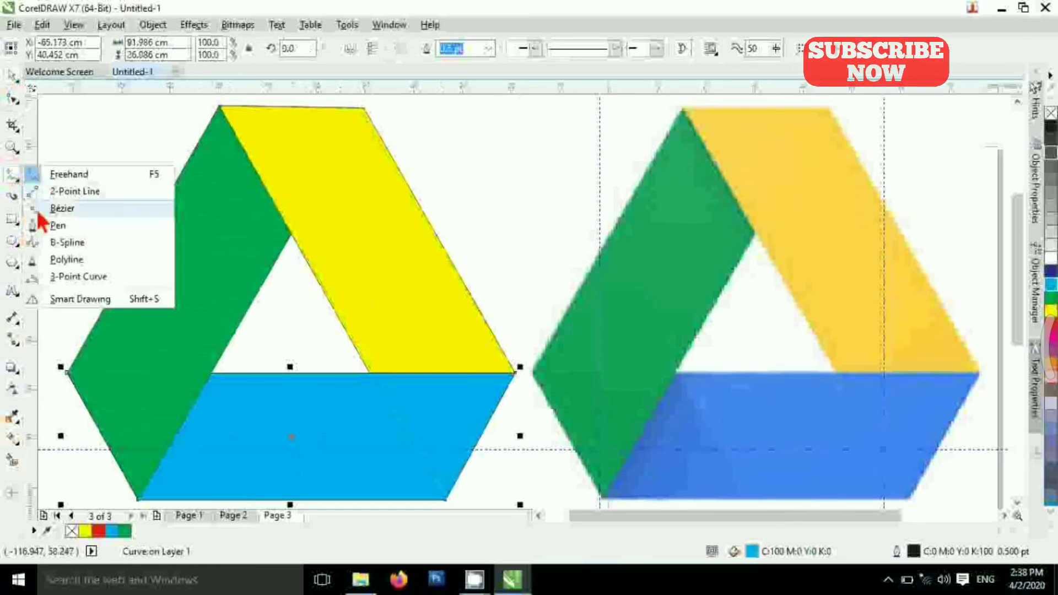
left_click(55, 208)
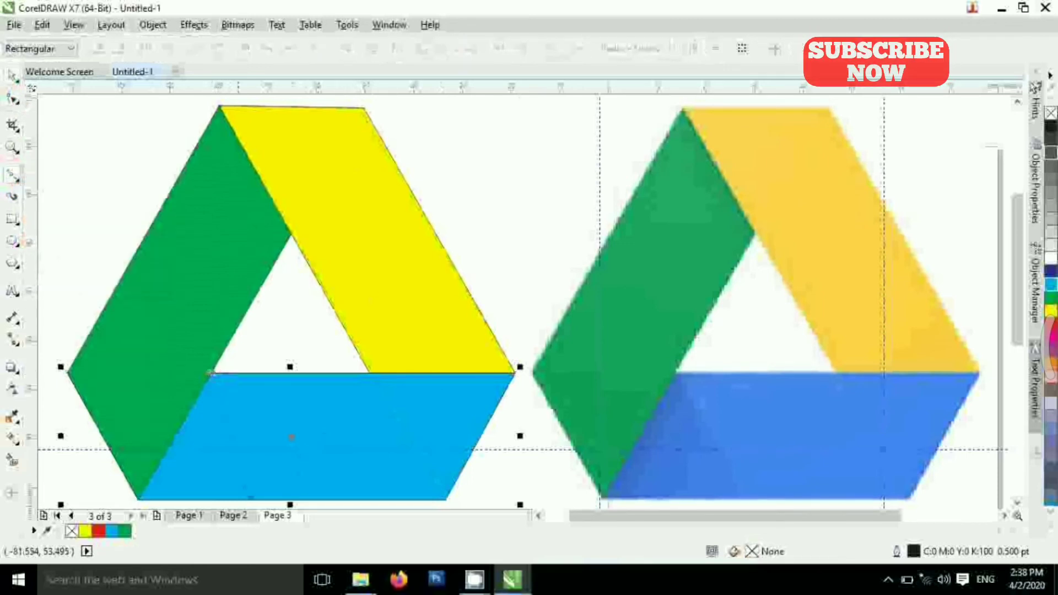
left_click(259, 503)
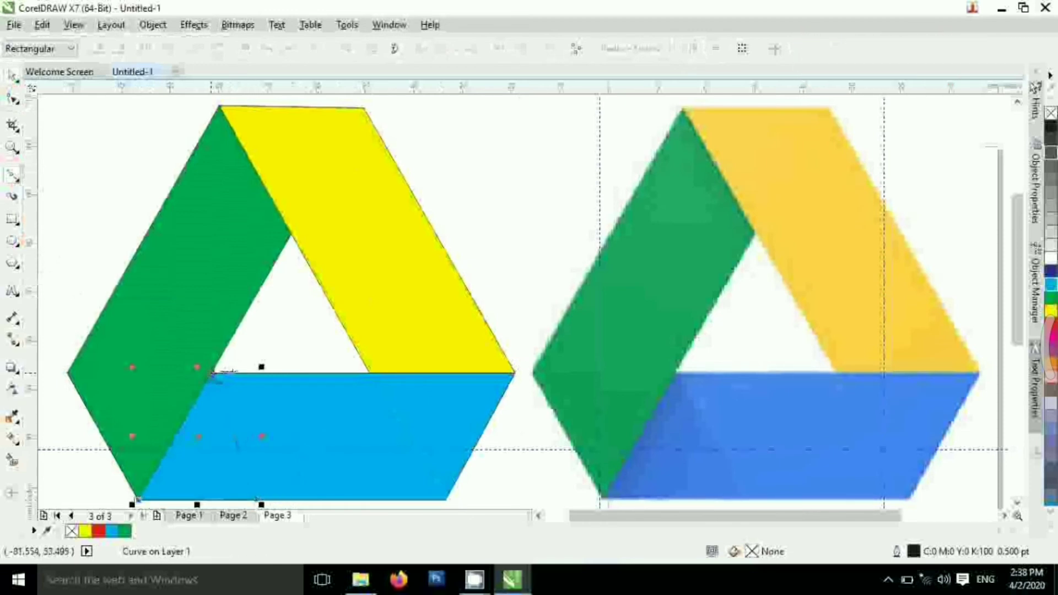
left_click(12, 77)
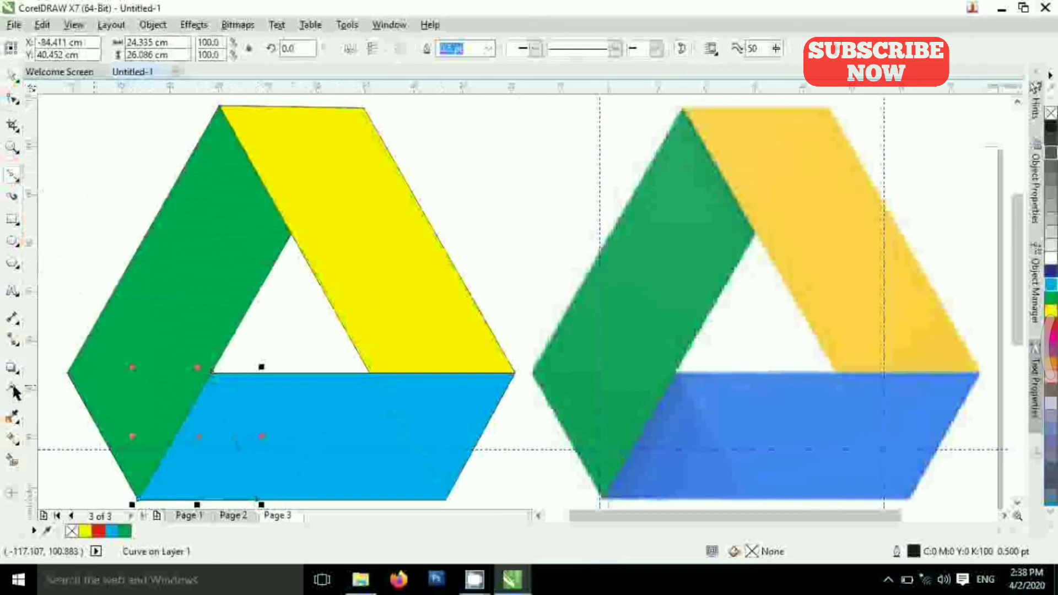
Sample the dark blue shadow (#3E74D6) from the reference logo and fill the new triangle with it.
left_click(10, 421)
left_click(671, 412)
left_click(223, 407)
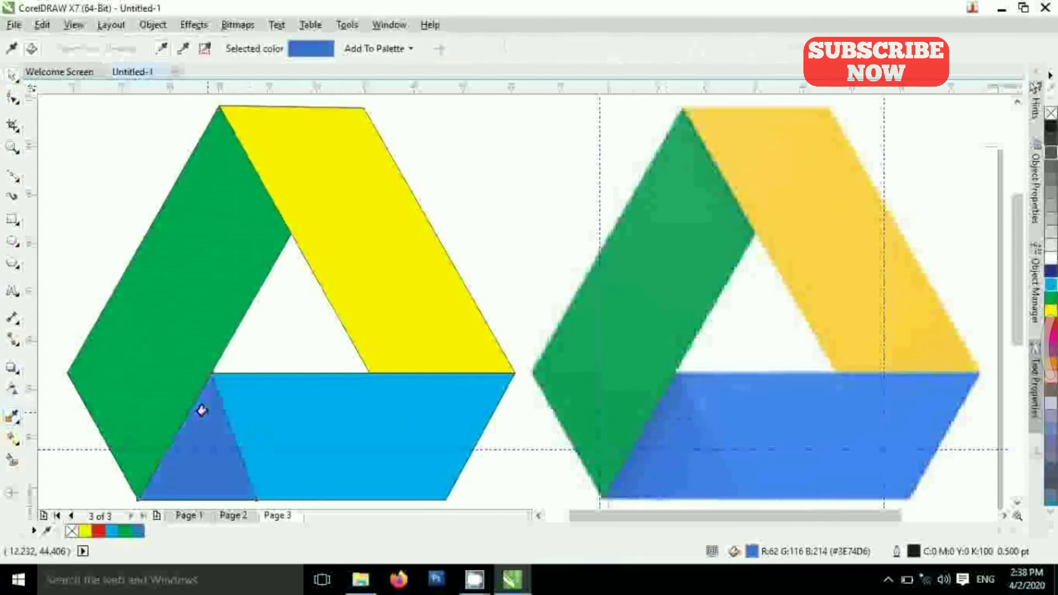
Apply a gradient transparency to the dark blue triangle, fading from its upper left edge towards its lower right corner.
left_click(14, 390)
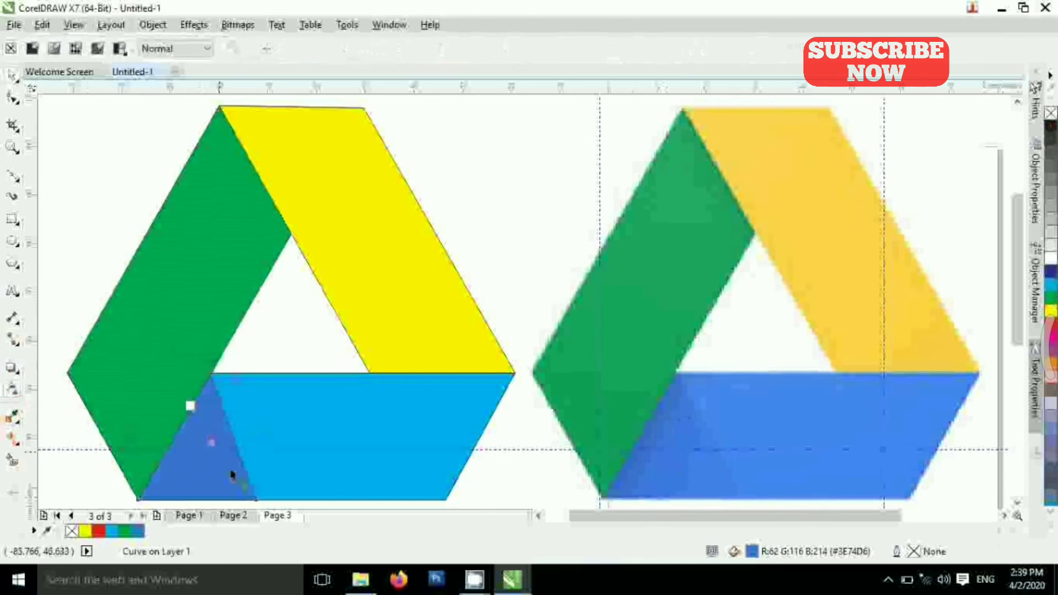
left_click_drag(190, 406, 237, 486)
key("space")
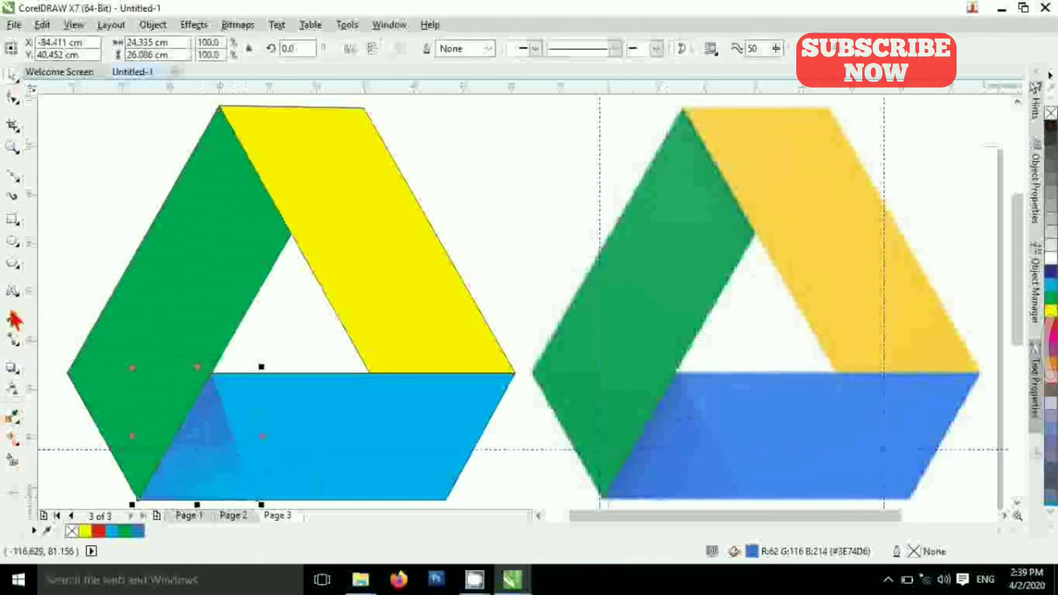
Sample the reference logo's blue (#4888F4) and fill the cyan bottom shape with it.
left_click(10, 422)
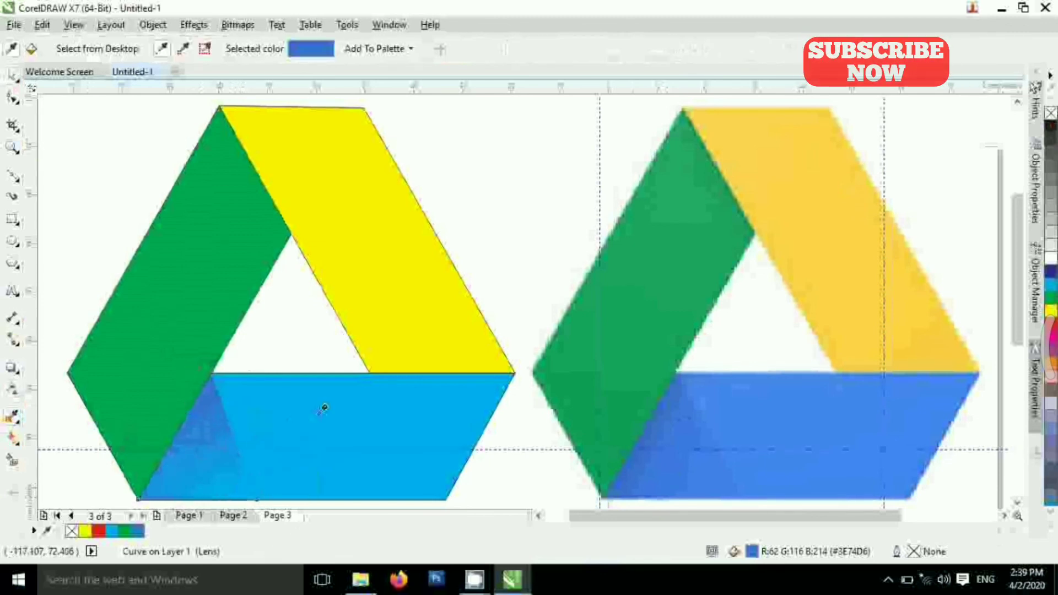
left_click(816, 430)
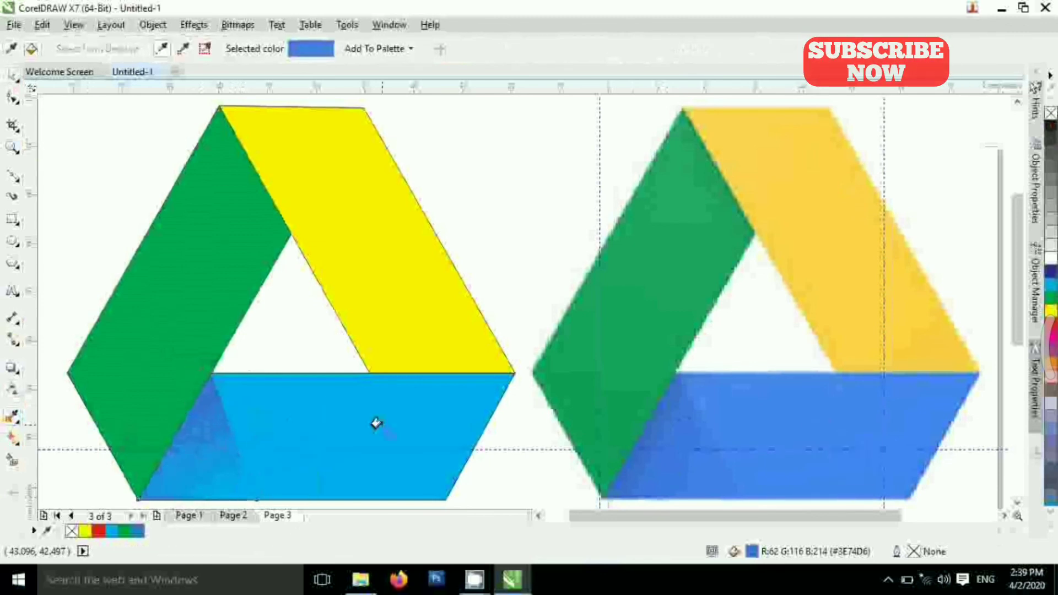
left_click(12, 75)
Sample the amber yellow from the reference logo's right band and fill the yellow shape with it.
left_click(10, 422)
left_click(847, 203)
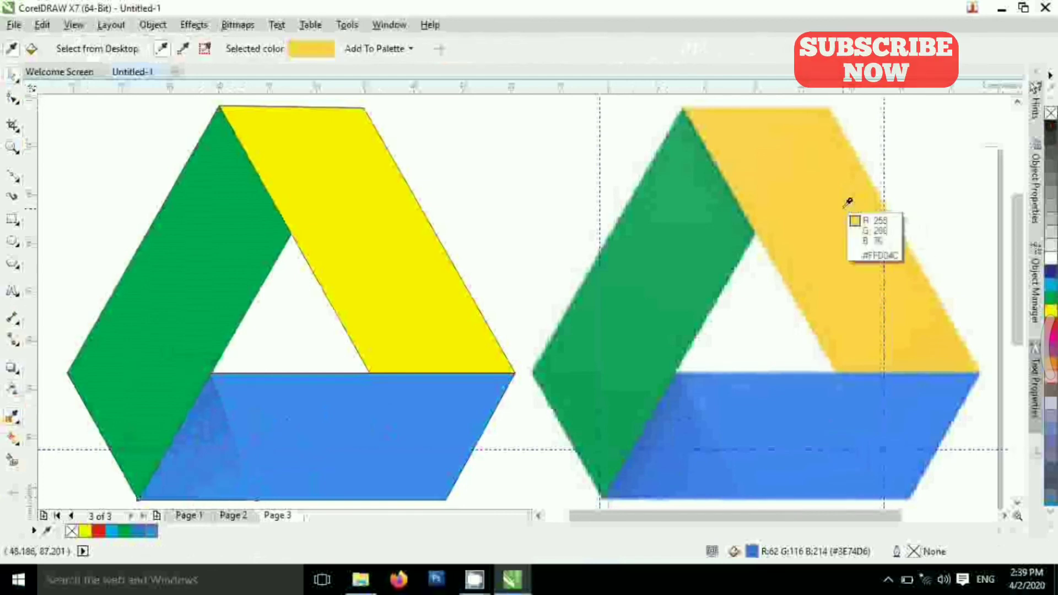
left_click(390, 248)
left_click(11, 77)
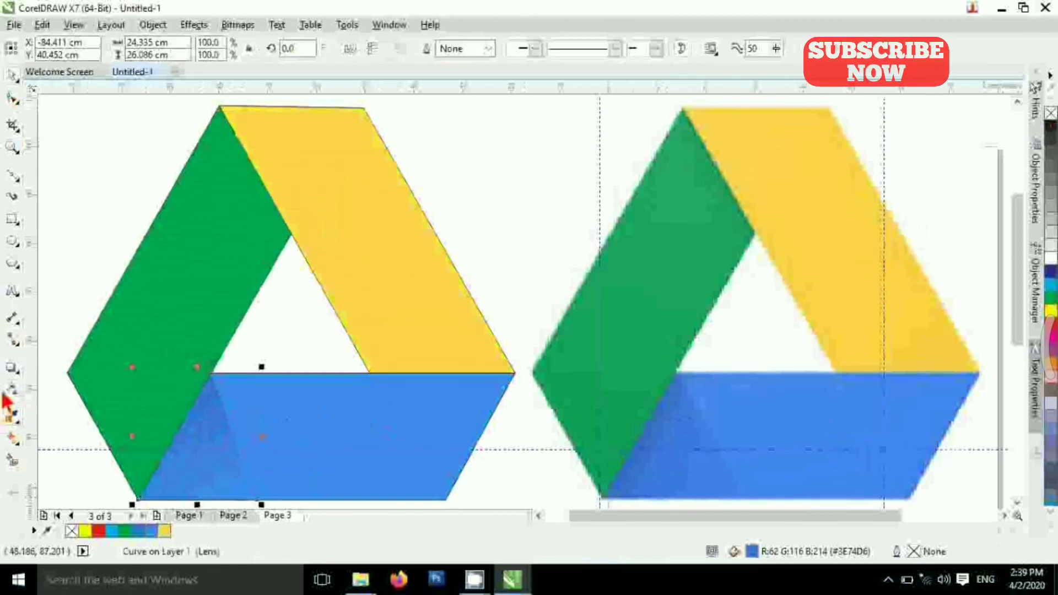
Sample the green from the reference logo's left band (R28 G163 B97) and fill the traced green shape with it.
left_click(11, 417)
left_click(649, 329)
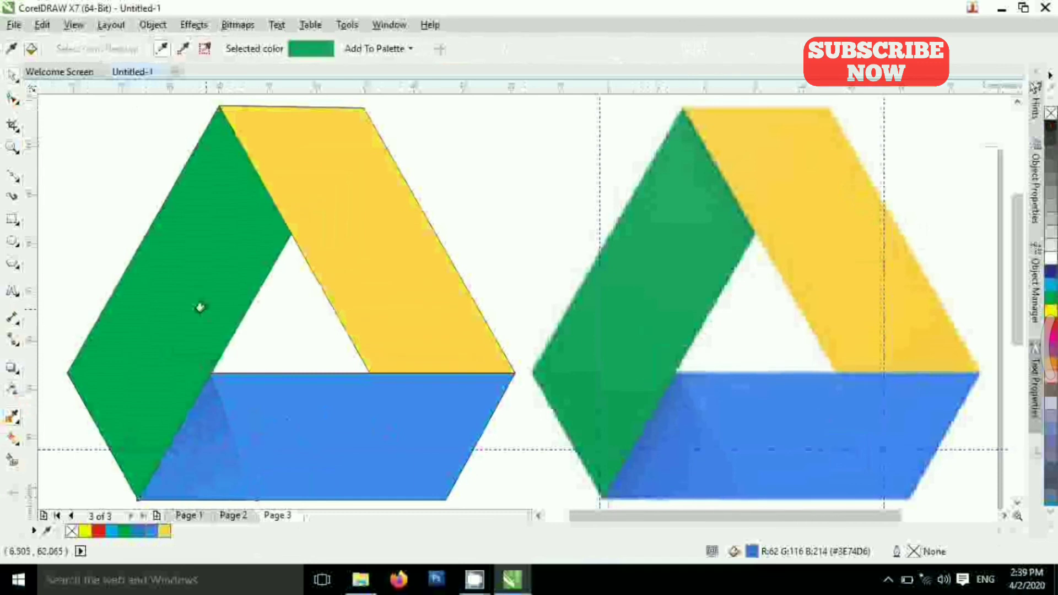
left_click(200, 307)
left_click(11, 77)
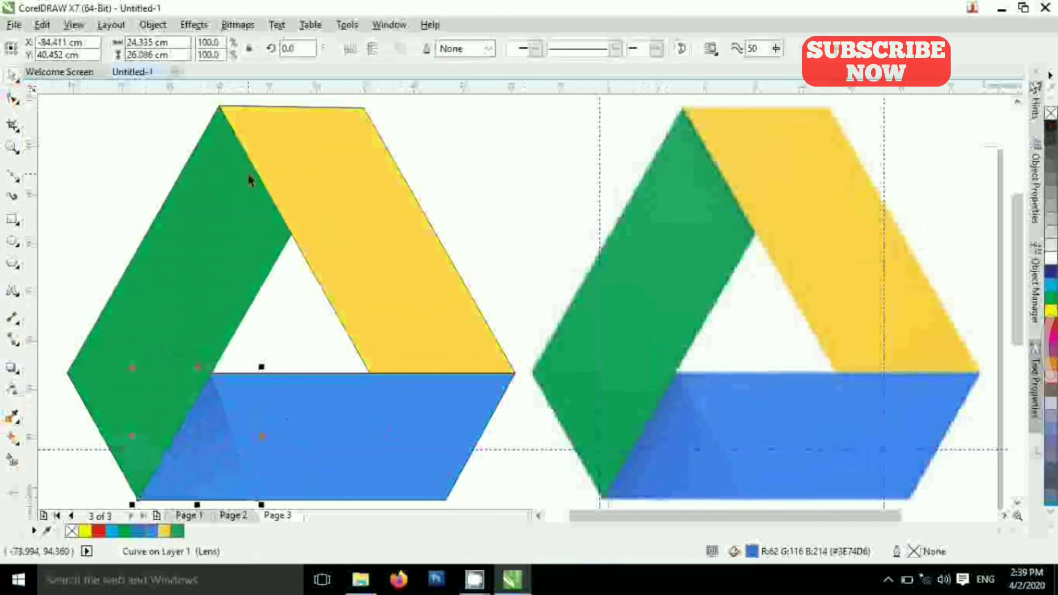
Remove the black outlines from the yellow, blue and green shapes of the traced logo.
left_click(393, 202)
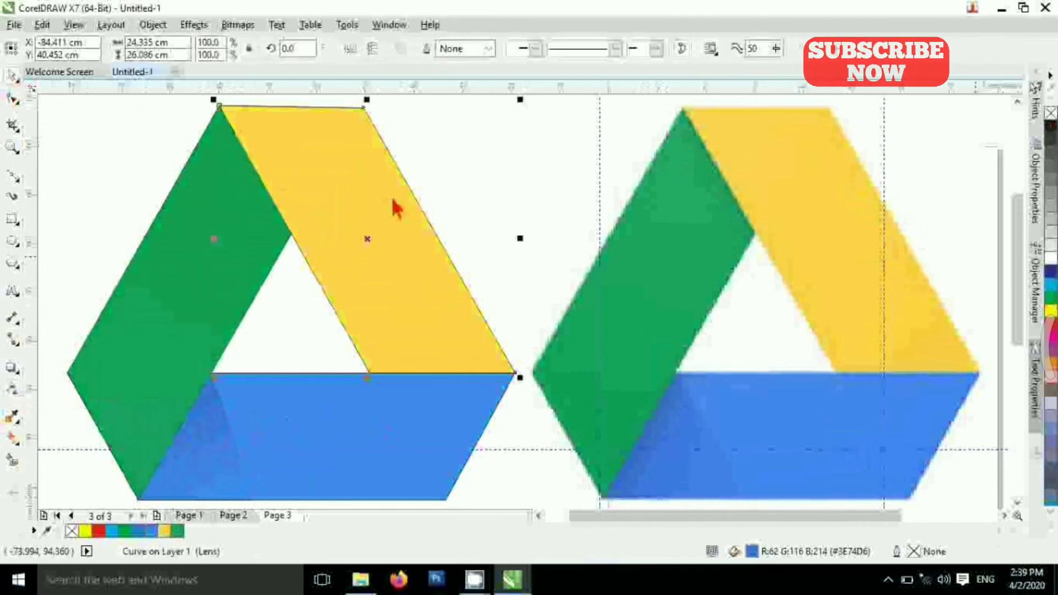
left_click(402, 414)
right_click(71, 531)
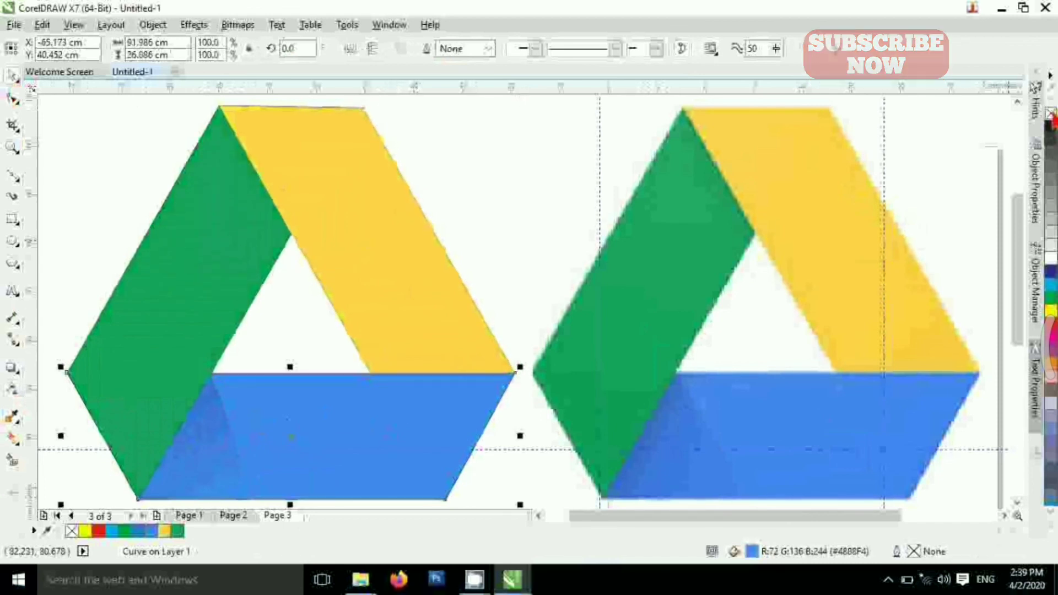
left_click(248, 283)
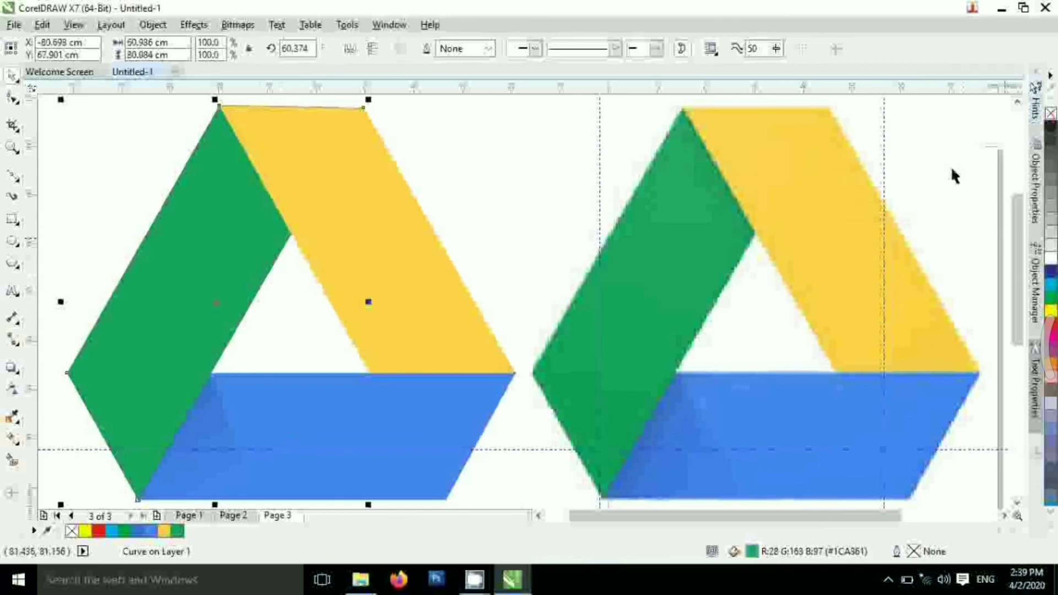
left_click(528, 242)
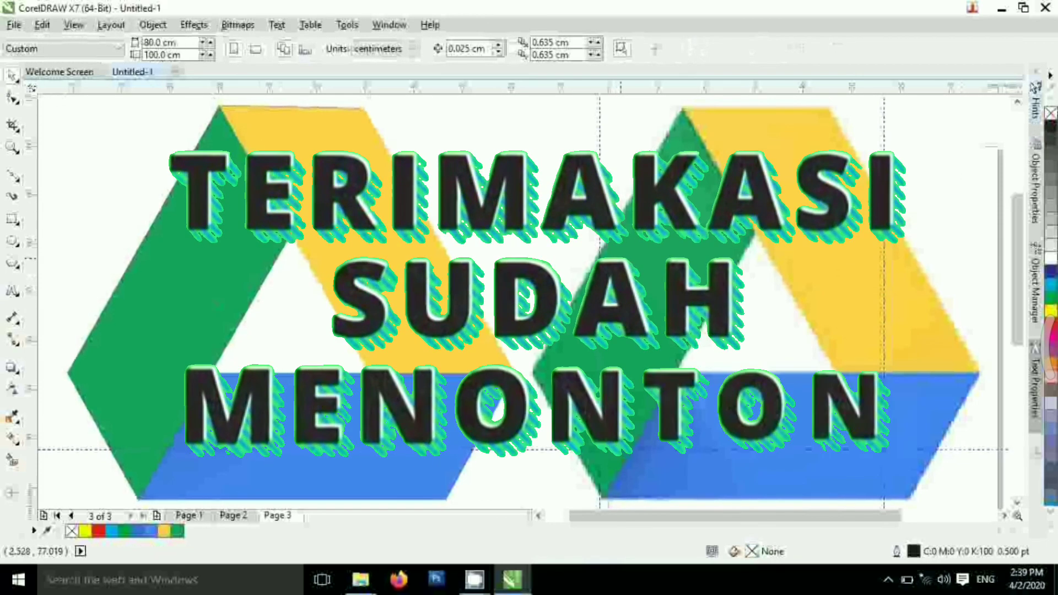